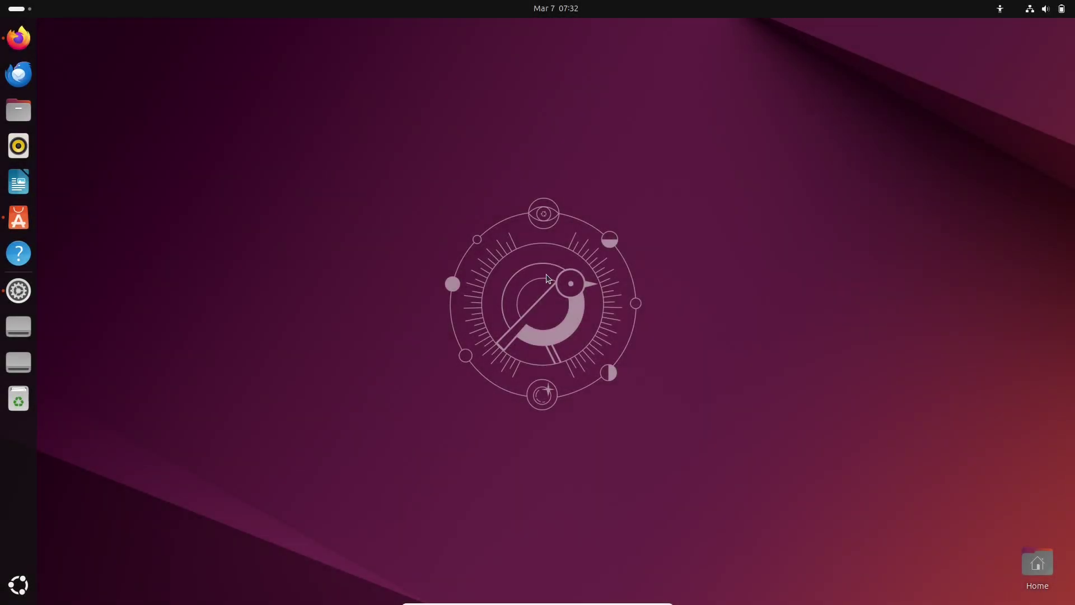
Step: Browse the app grid pages and Utilities folder, then launch Terminal
left_click(27, 582)
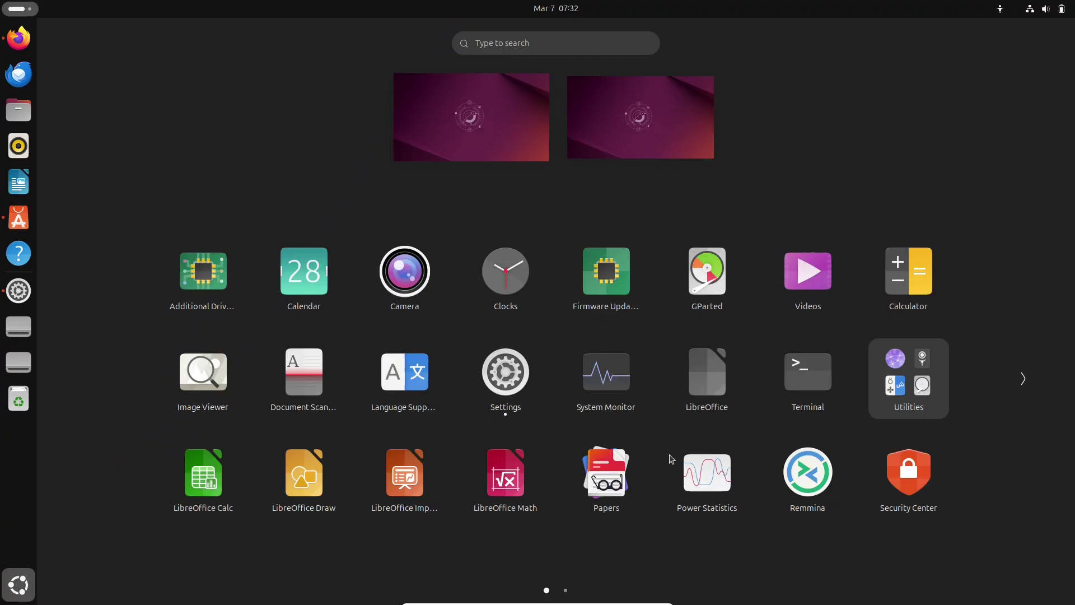
left_click(940, 392)
left_click(854, 440)
left_click(566, 590)
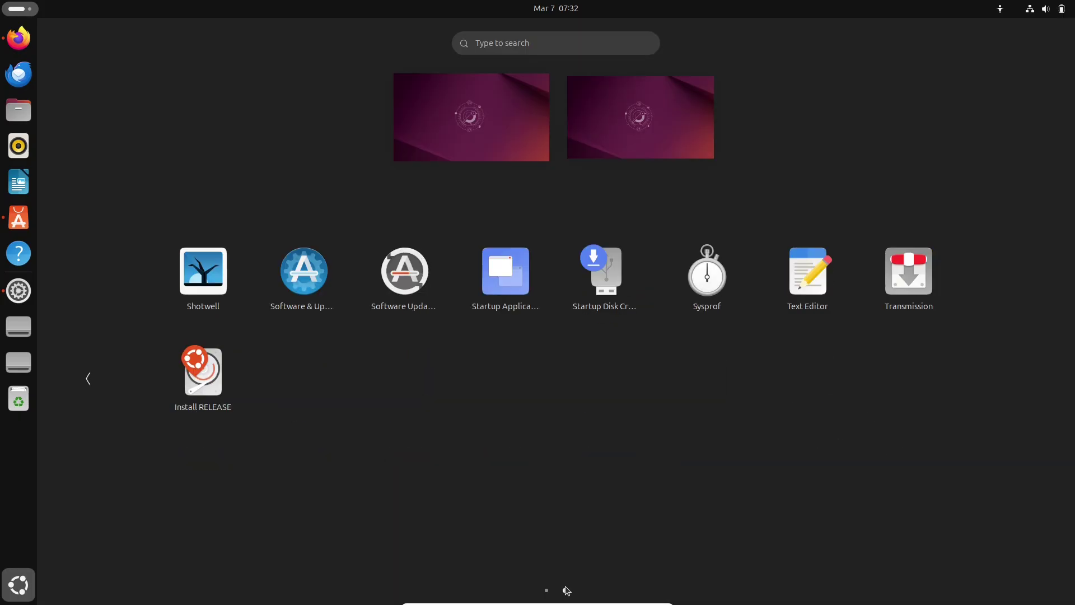
left_click(546, 590)
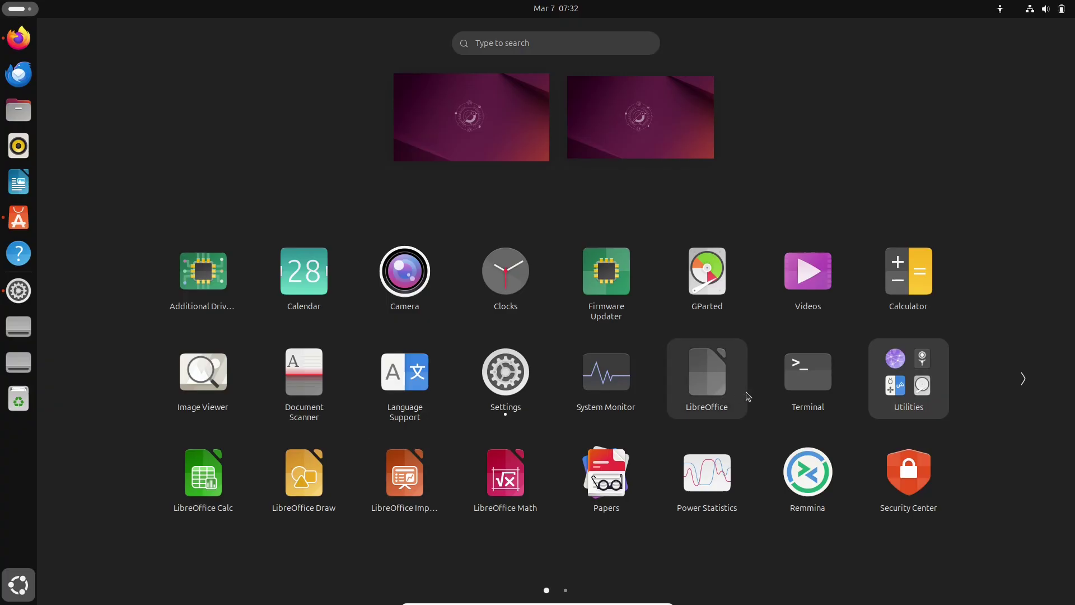
left_click(795, 378)
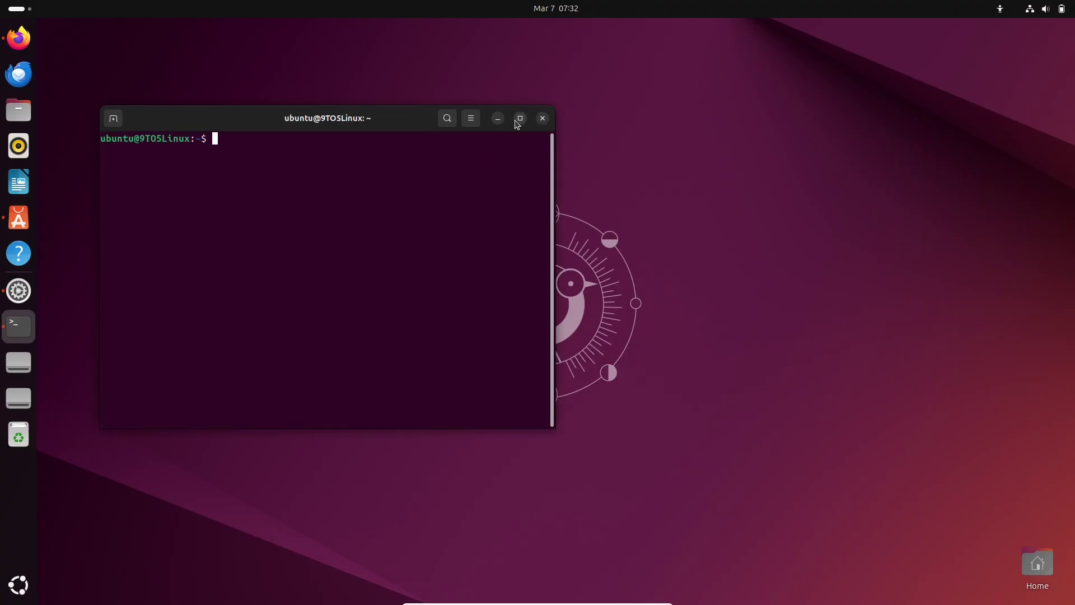
Step: Maximize the terminal, run neofetch (not found), then start 'sudo apt install neofetch'
left_click(520, 118)
type("s")
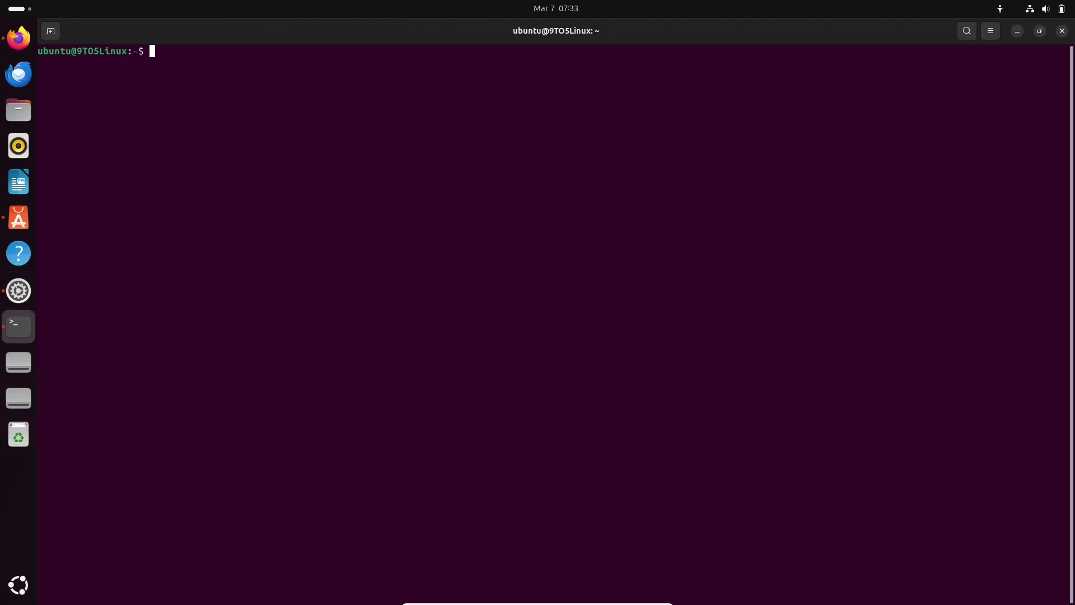
type("eofetch")
key("Return")
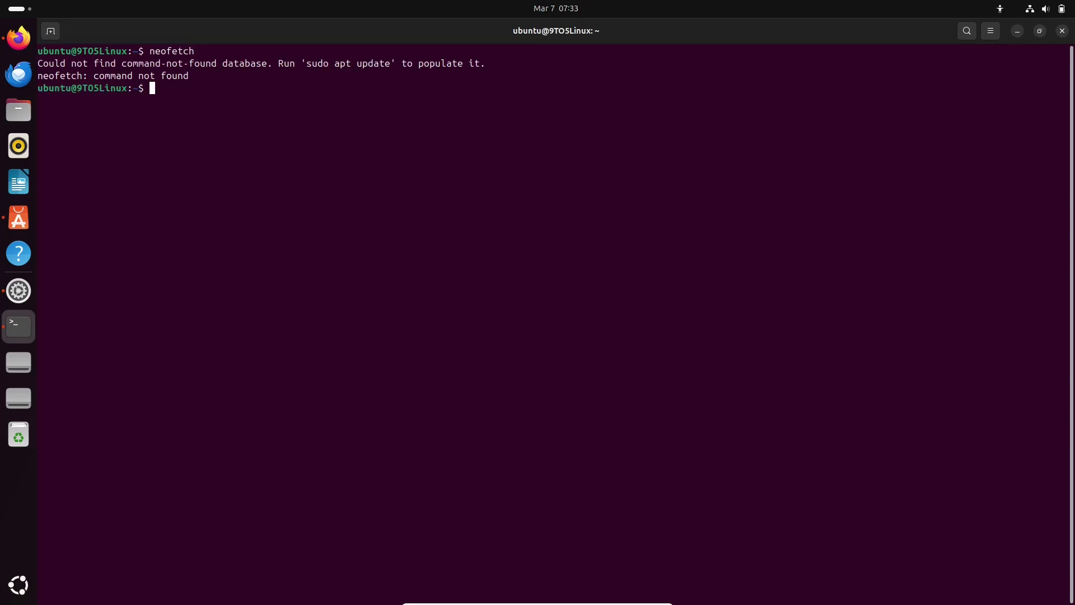
type("sudo apt install neofetch")
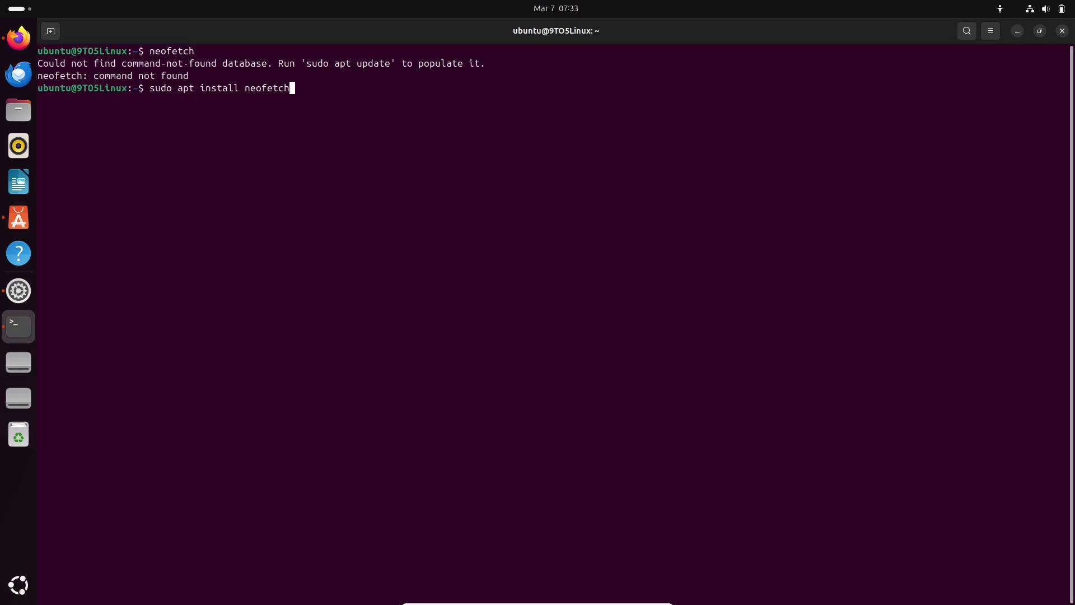
key("Return")
Step: Set the terminal's theme variant to Light style in Preferences
left_click(991, 30)
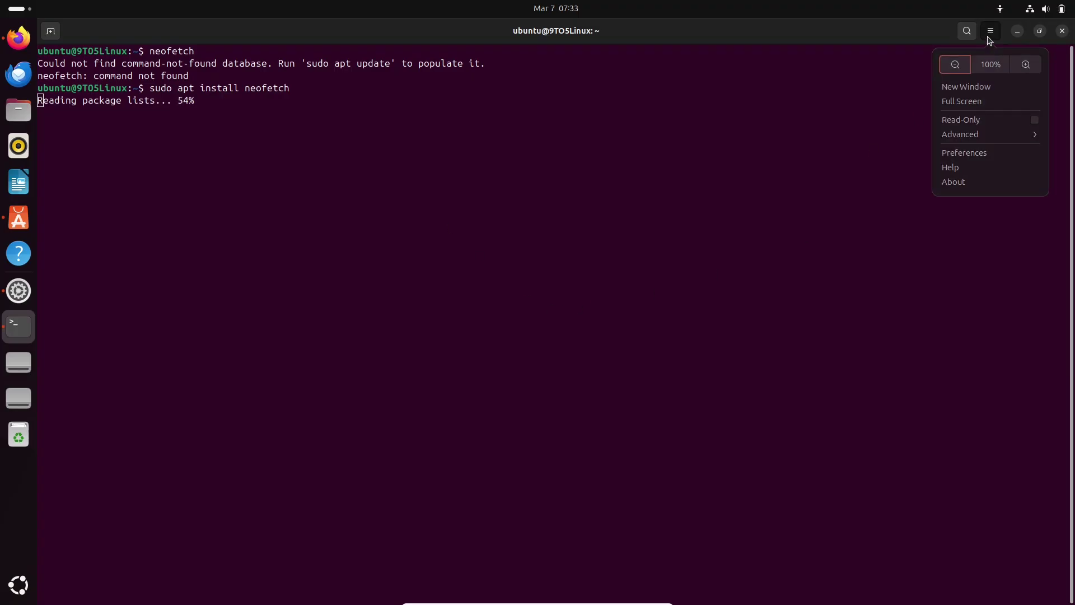
left_click(968, 155)
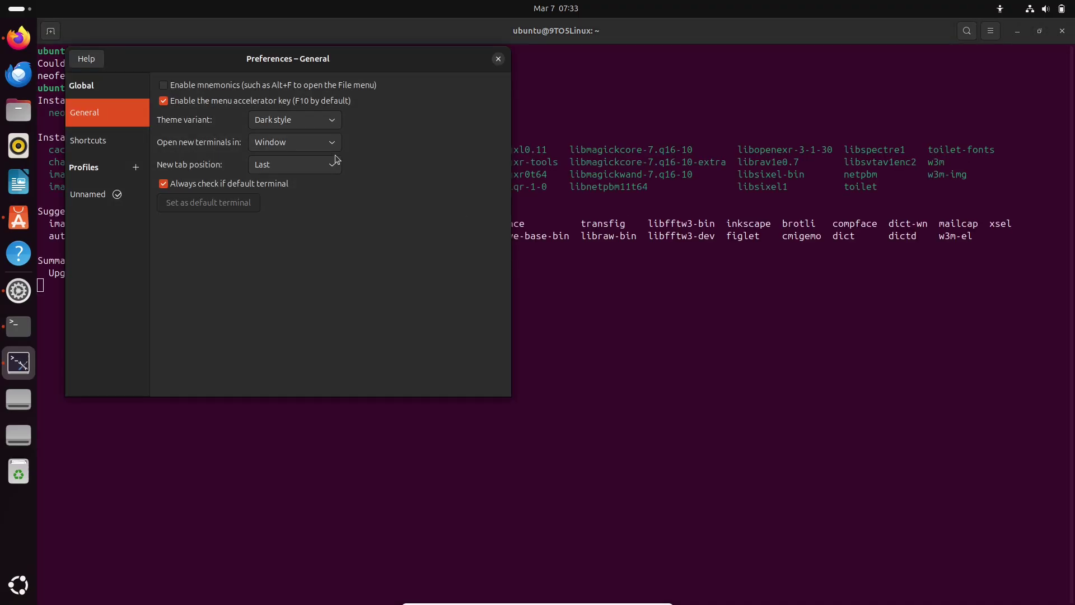
left_click(295, 120)
left_click(280, 104)
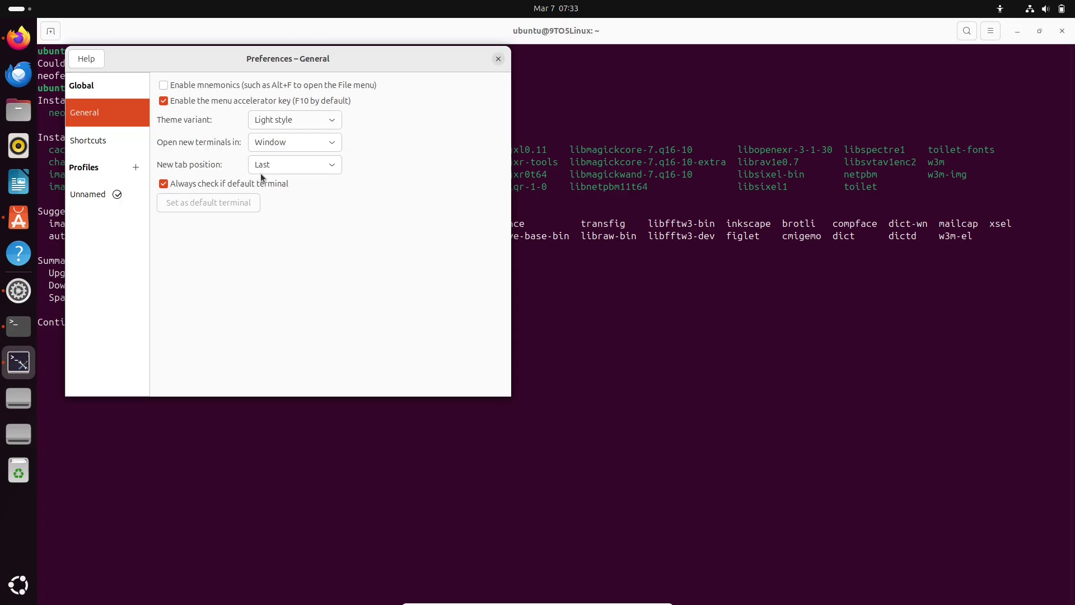
Step: Cancel a new profile, view the Unnamed profile's Colors settings, then close Preferences
left_click(134, 168)
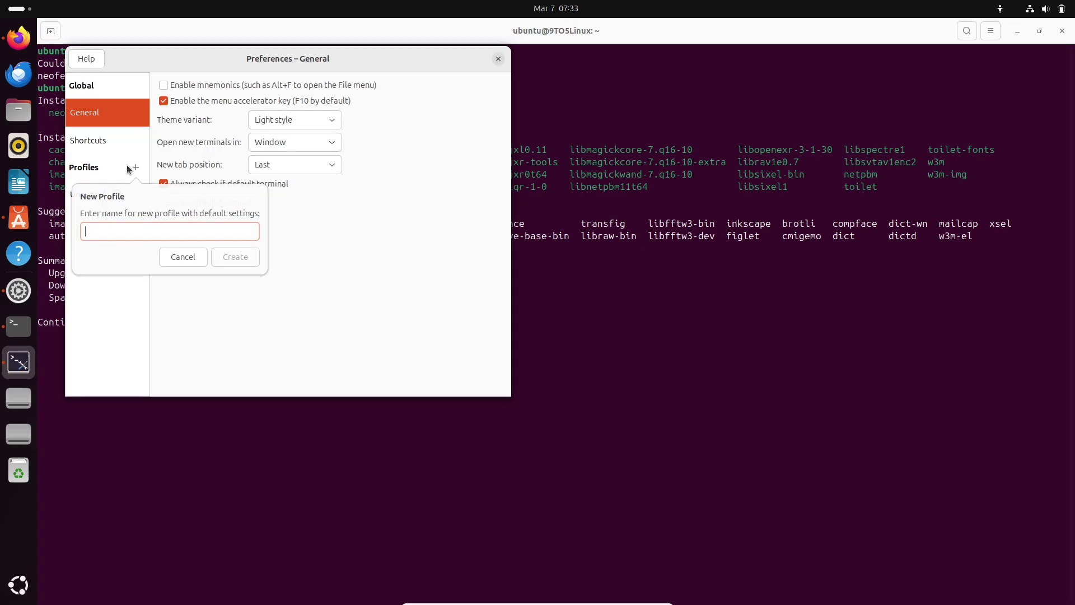
left_click(181, 254)
left_click(112, 206)
left_click(212, 83)
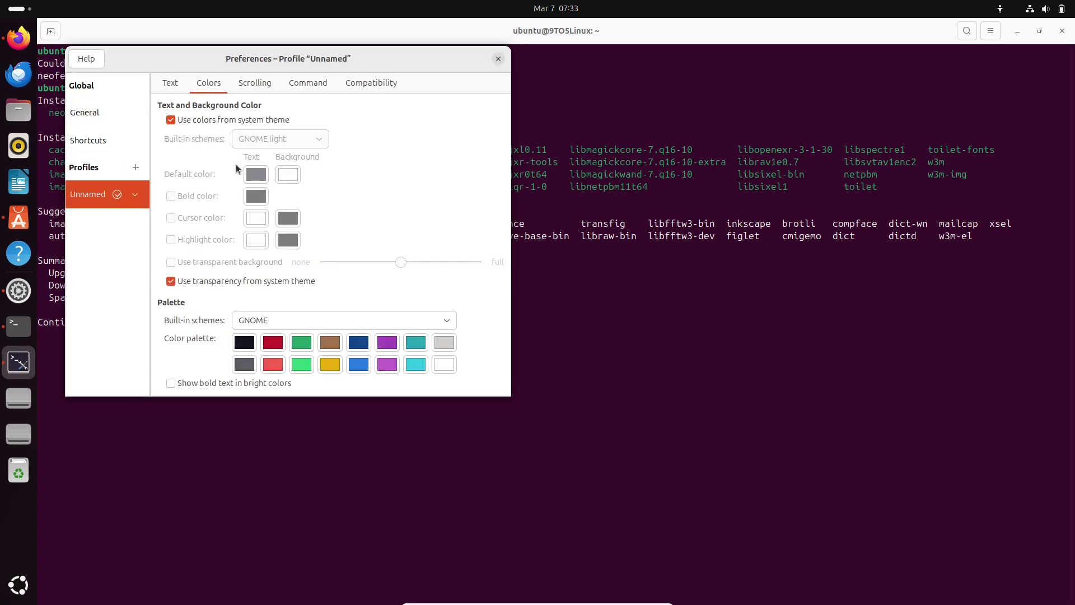
key("Escape")
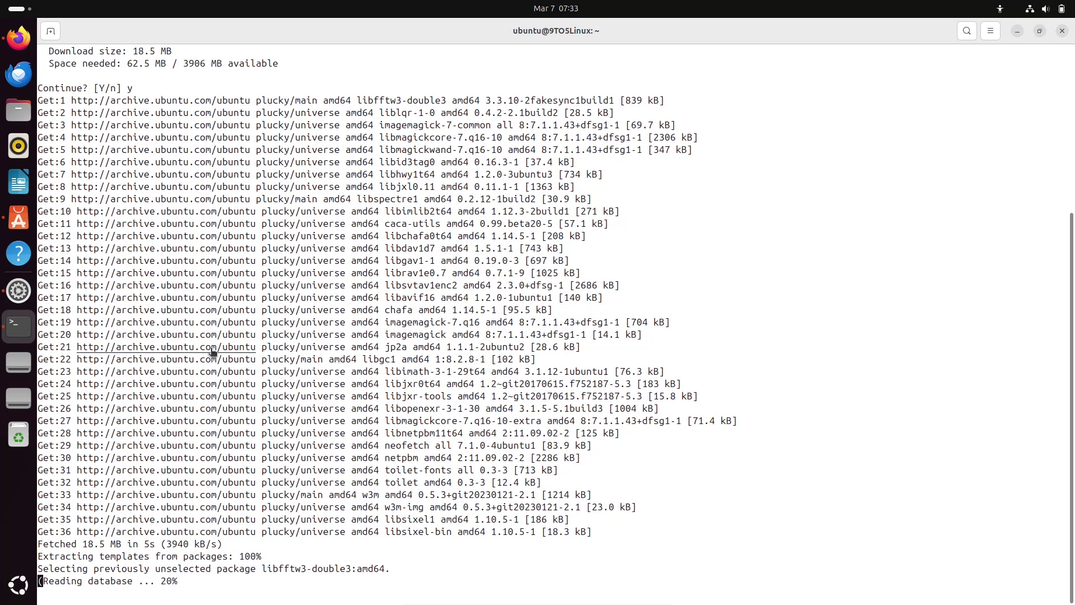
Step: Unmaximize, enlarge and re-maximize the terminal window while apt finishes
left_click(1039, 31)
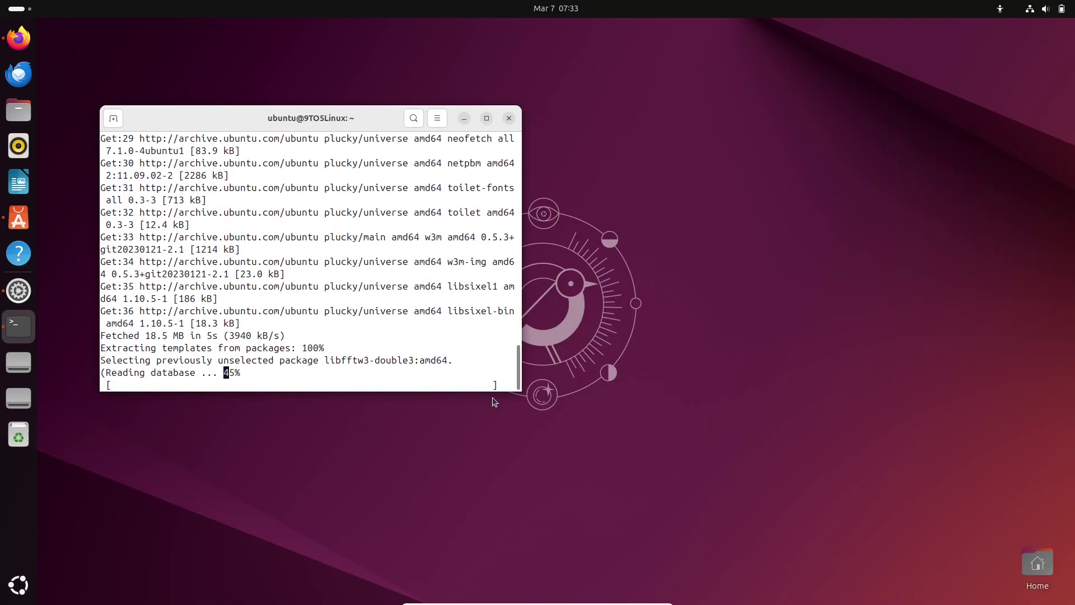
left_click_drag(630, 459, 812, 529)
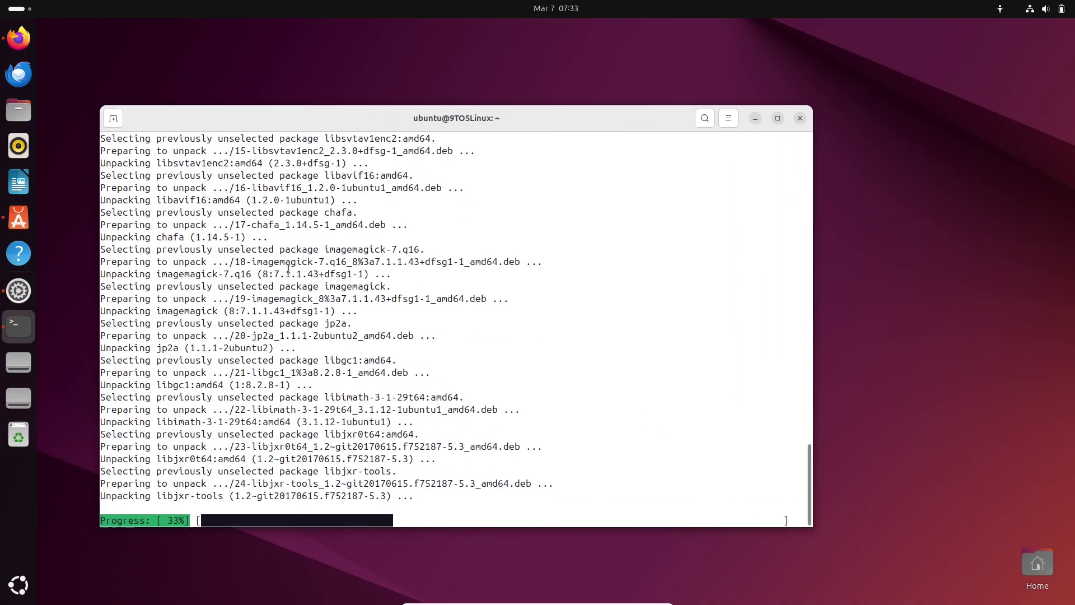
left_click(777, 118)
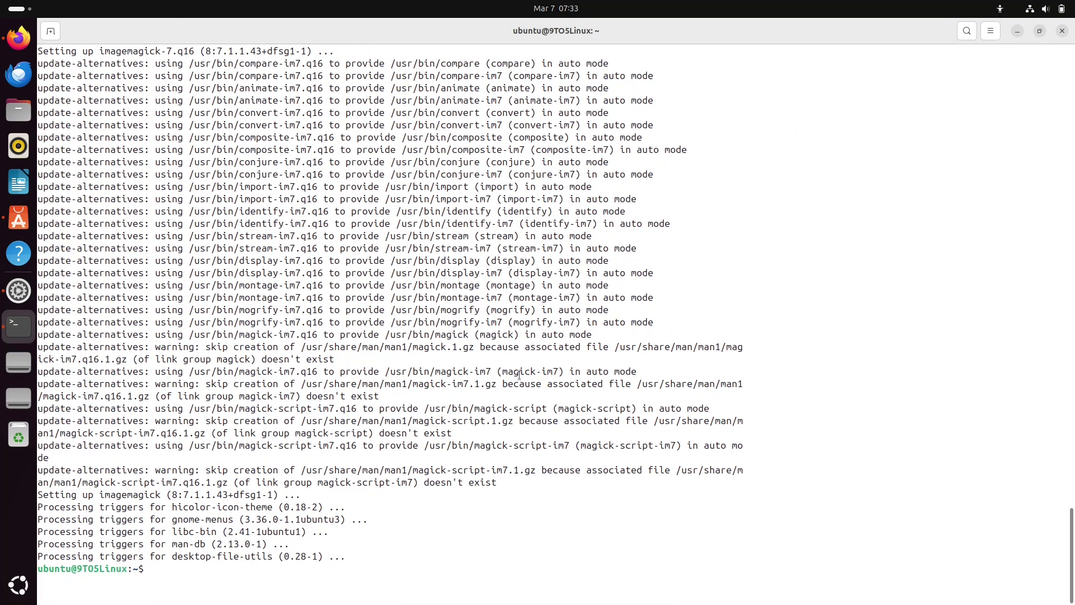
Step: Run neofetch and select the GNOME 48.beta version text
type("neofetch")
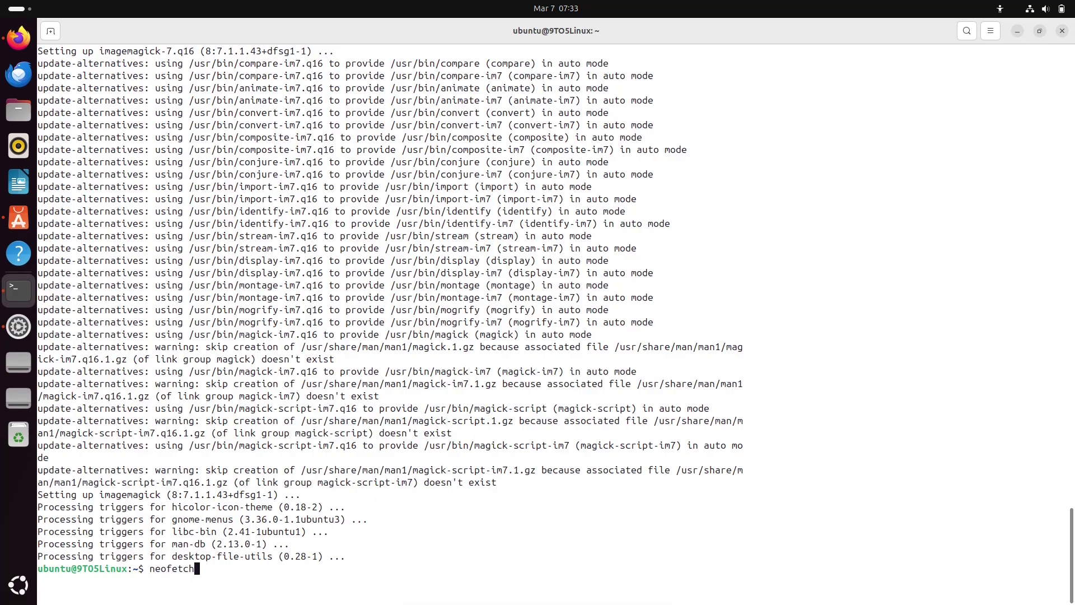
key("Return")
left_click_drag(380, 421, 301, 421)
Step: Close the terminal, open Settings on Wellbeing, and turn on Screen Time Limit
left_click(1062, 32)
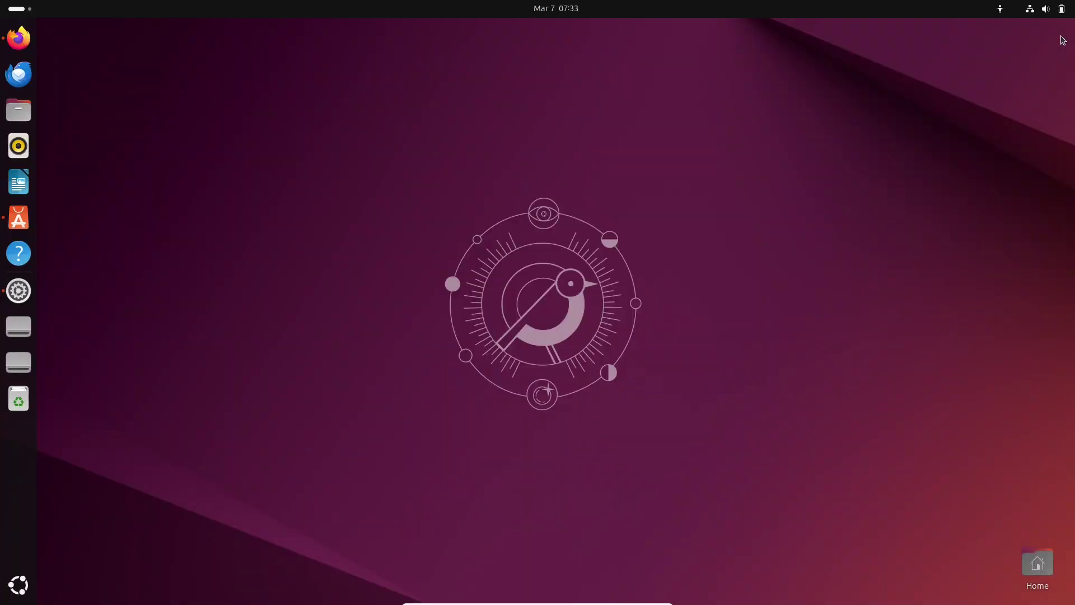
left_click(18, 290)
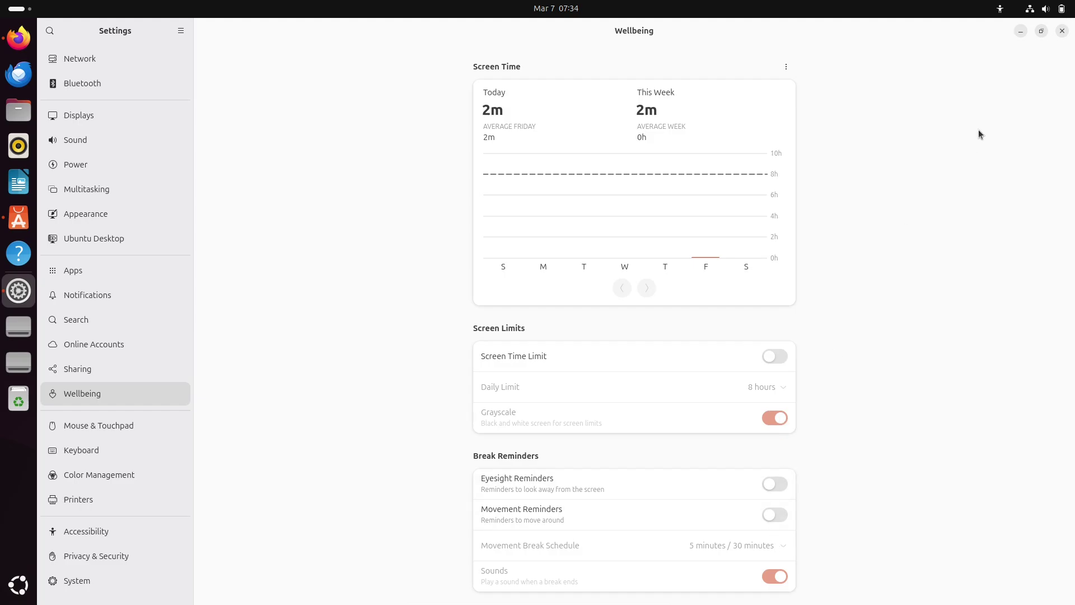
left_click(1042, 31)
scroll(628, 224, "down", 3)
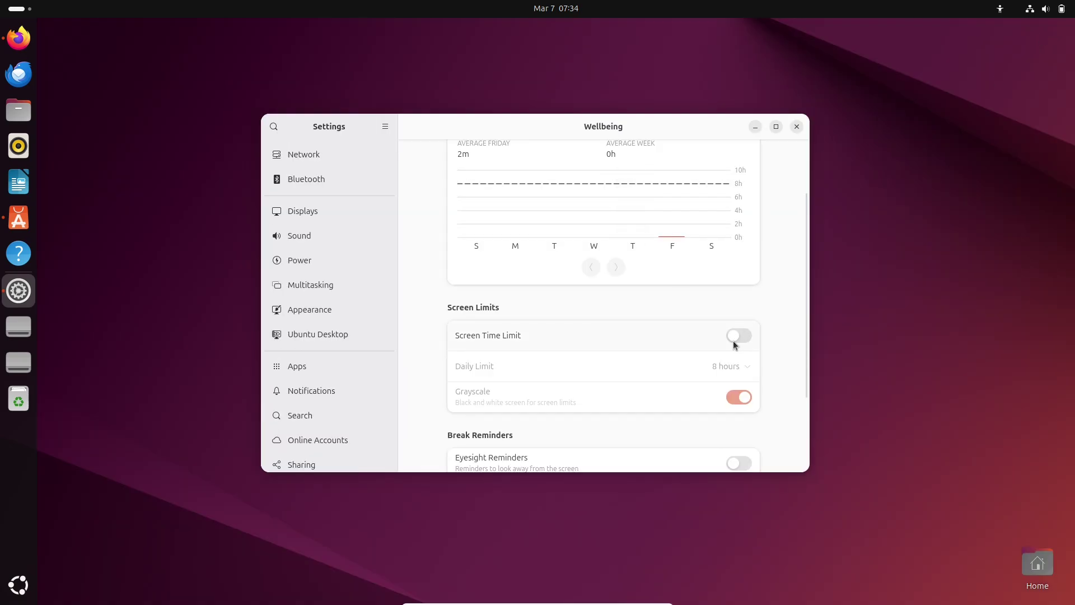
left_click(737, 339)
left_click(776, 127)
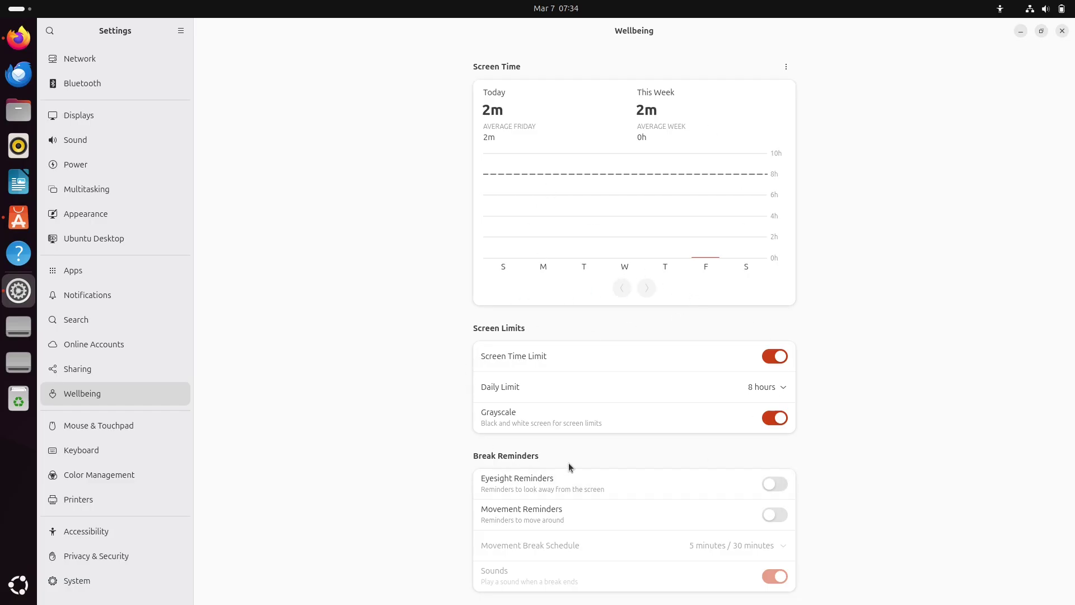
Step: Toggle grayscale off and on, and raise the daily limit's hours and minutes
left_click(779, 415)
left_click(782, 421)
left_click(783, 388)
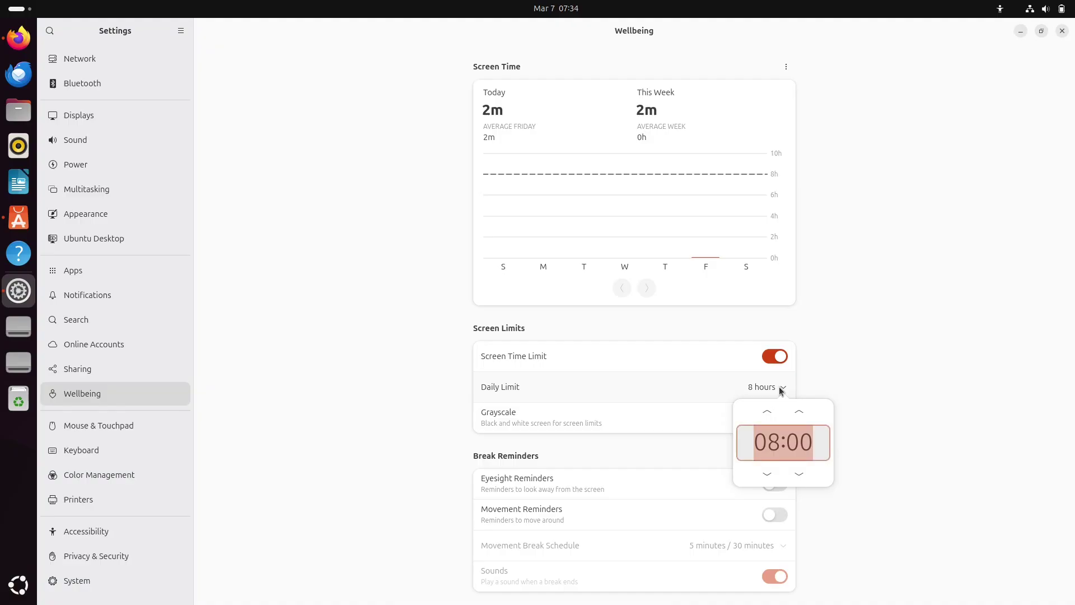
left_click(799, 413)
left_click(800, 413)
left_click(799, 413)
left_click(766, 413)
left_click(766, 412)
left_click(766, 413)
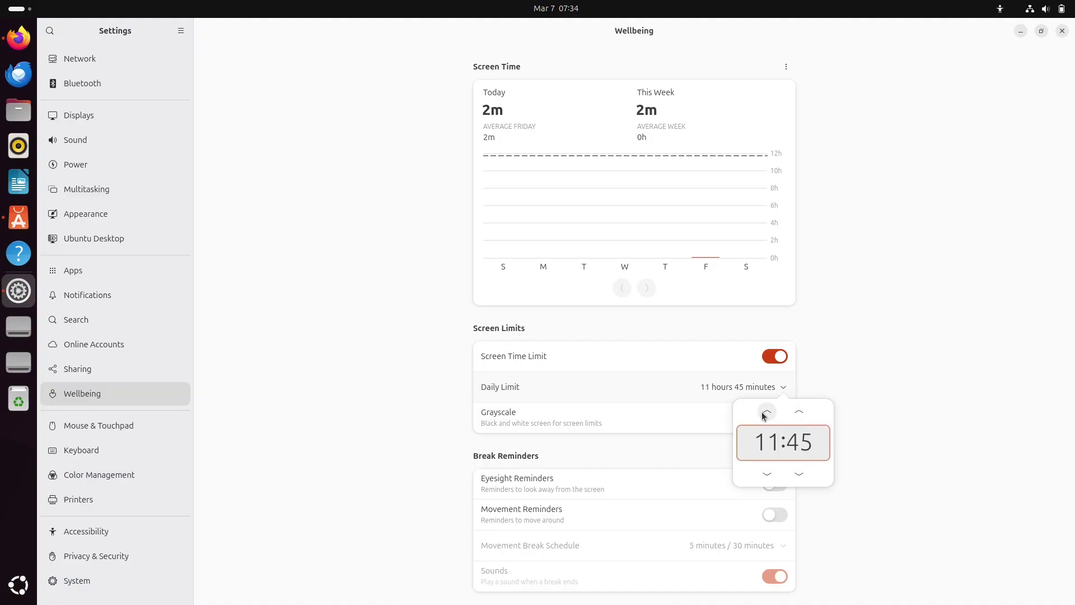
left_click(766, 412)
left_click(879, 382)
Step: Turn off grayscale and break-end sound, toggle eyesight reminders, and switch the screen time limit off
left_click(777, 360)
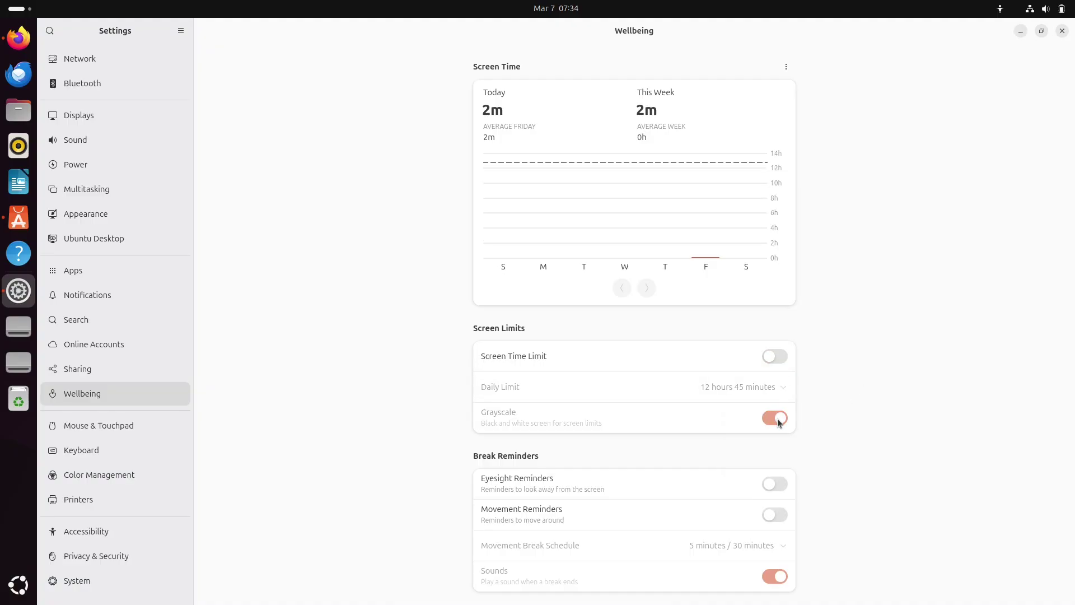
left_click(773, 359)
left_click(776, 419)
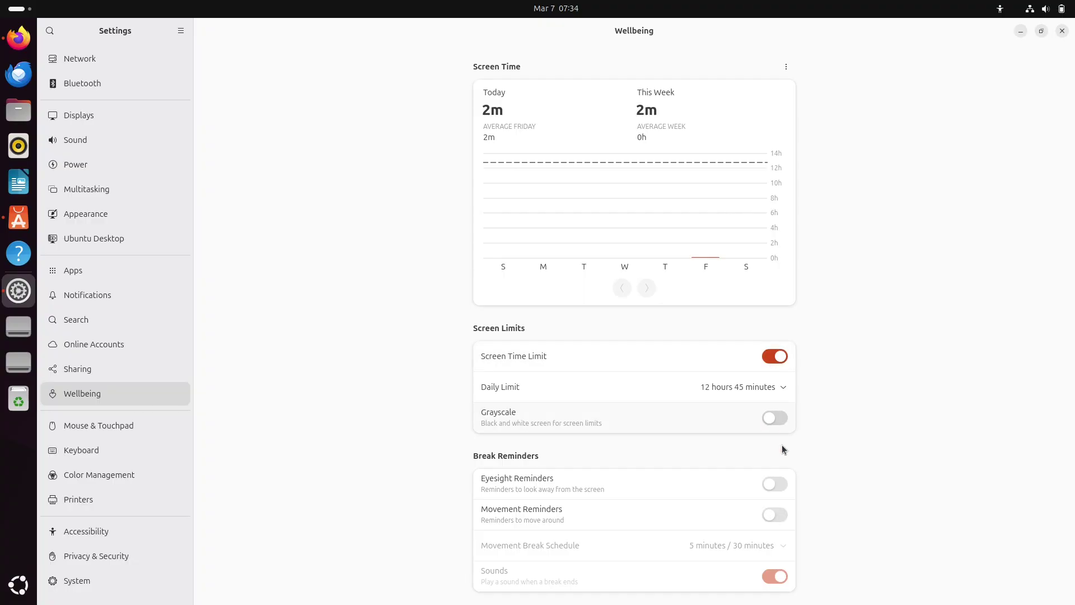
left_click(783, 491)
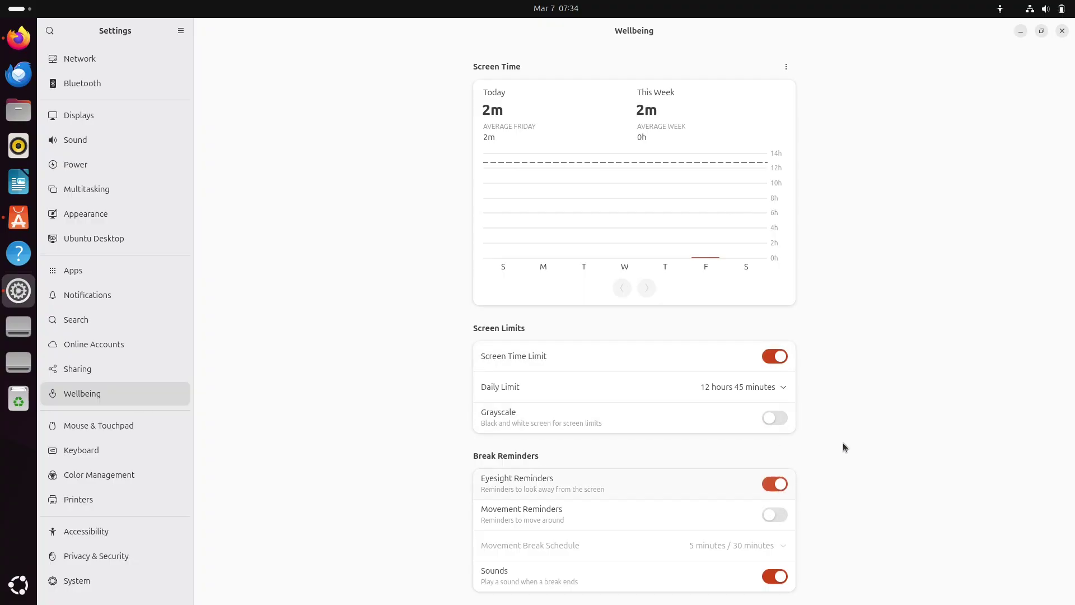
left_click(776, 577)
left_click(775, 484)
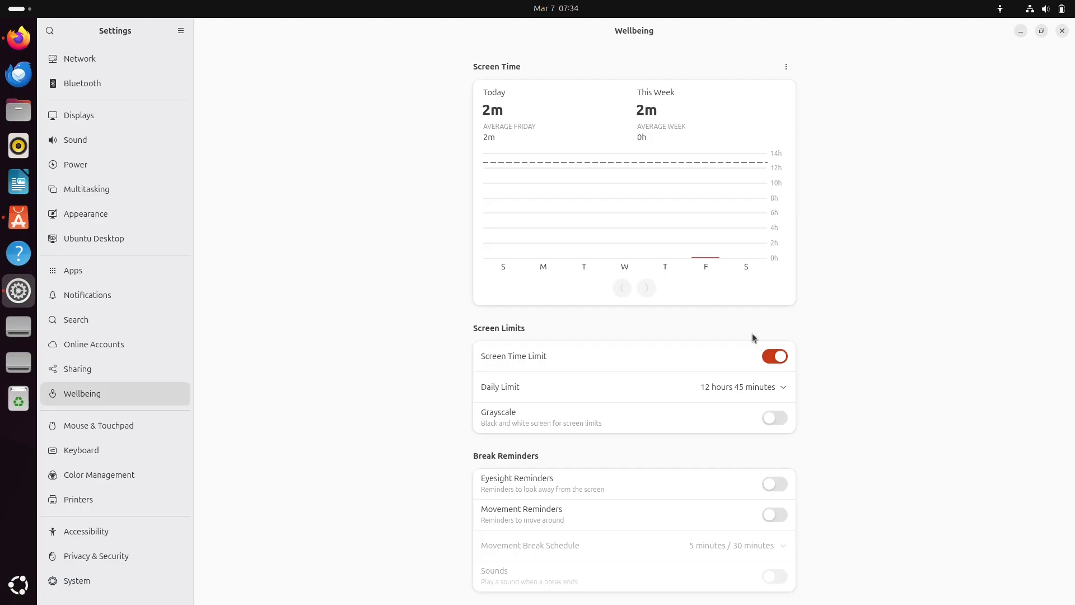
left_click(776, 357)
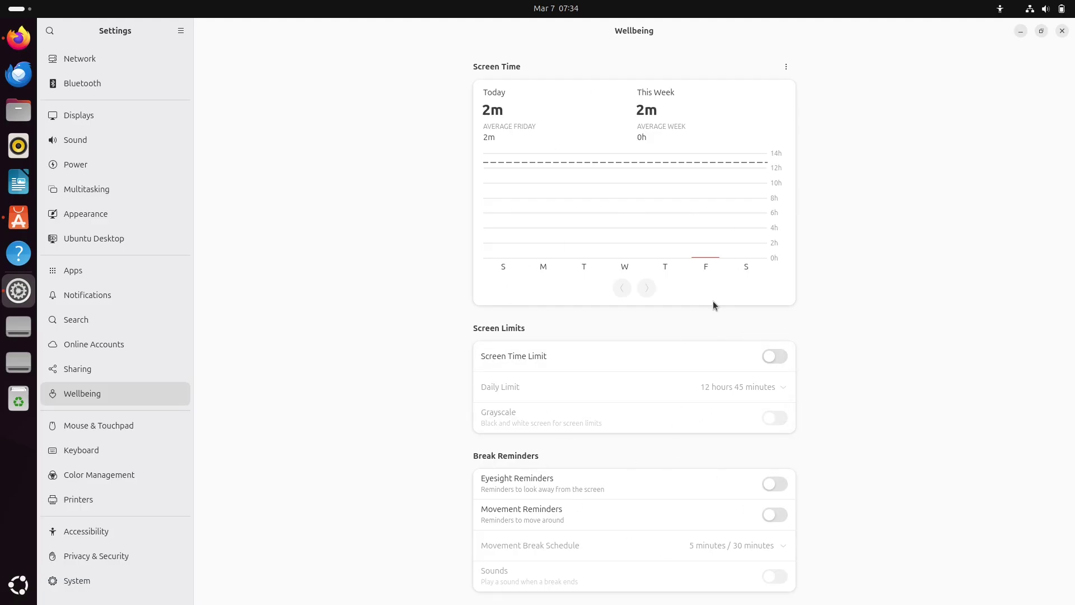
Step: Disable screen time recording from the Screen Time menu, then re-enable it
left_click(786, 67)
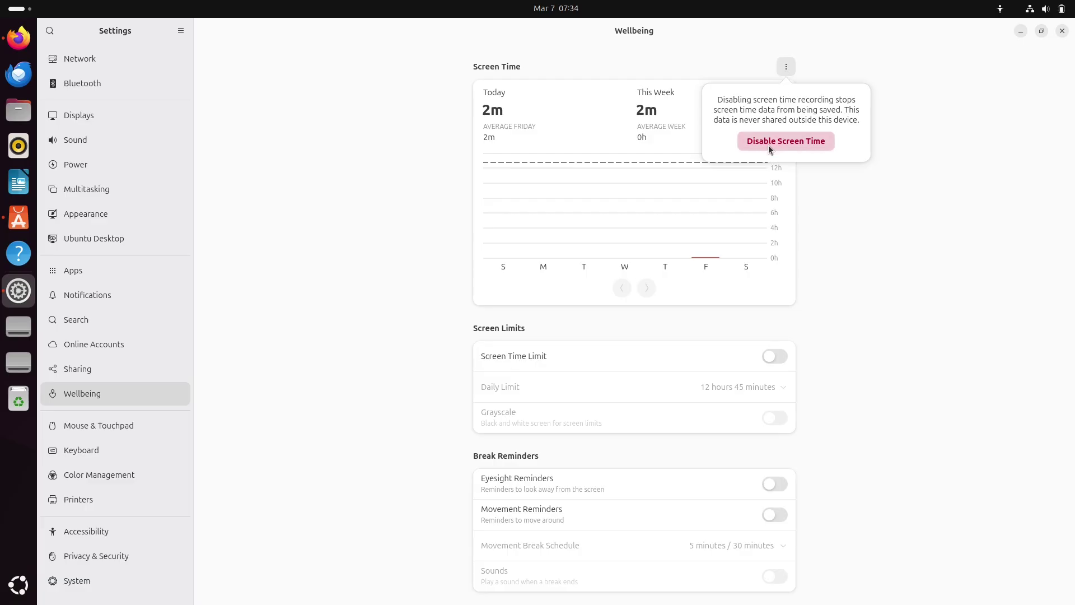
left_click(769, 144)
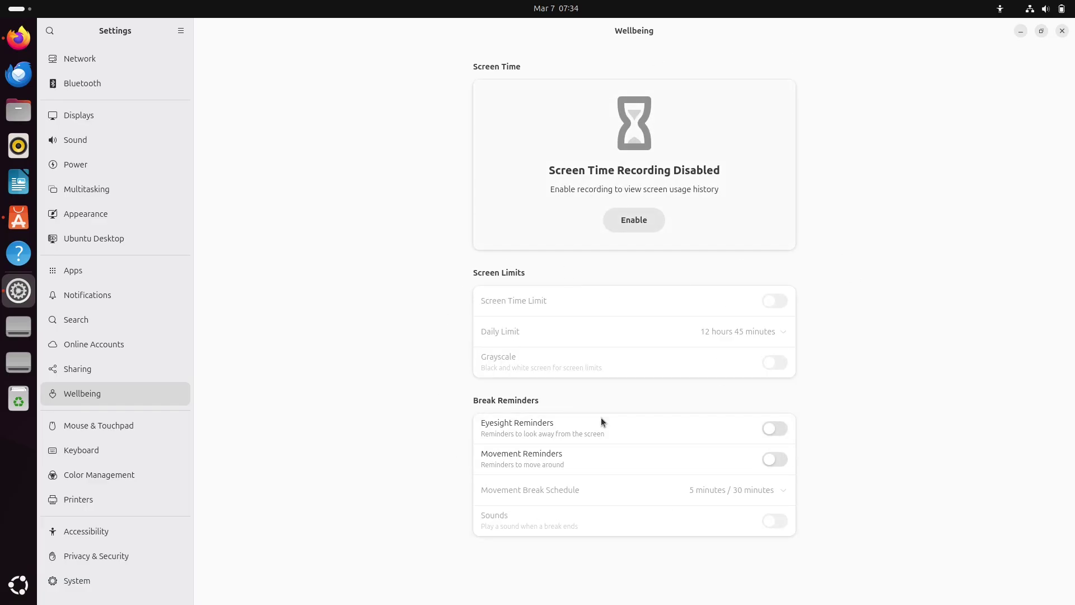
left_click(656, 212)
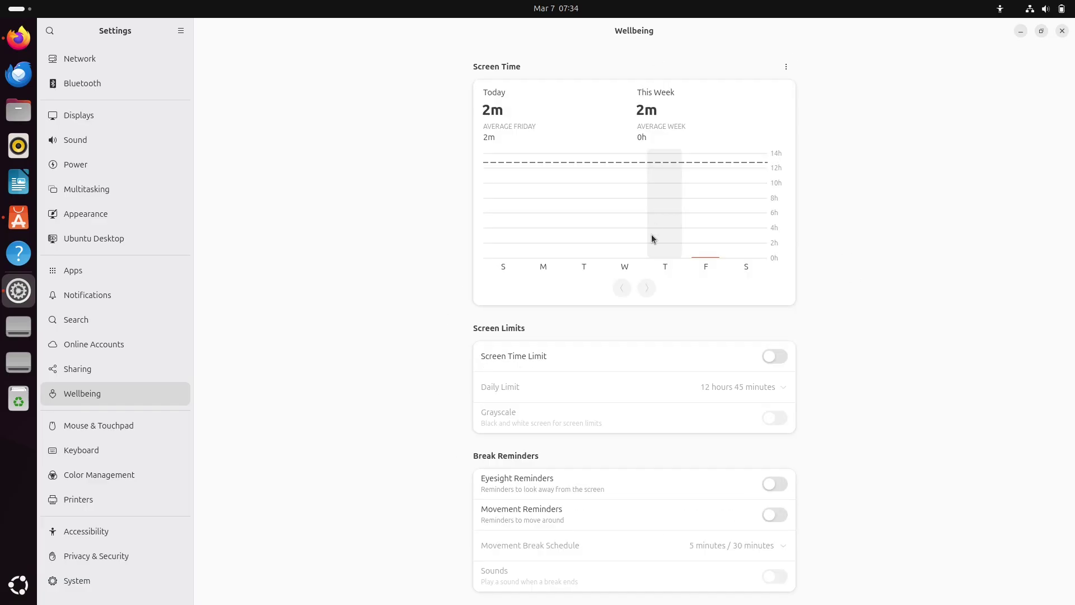
Step: On Power, show battery percentage and set power mode back to Balanced after trying Power Saver
left_click(164, 173)
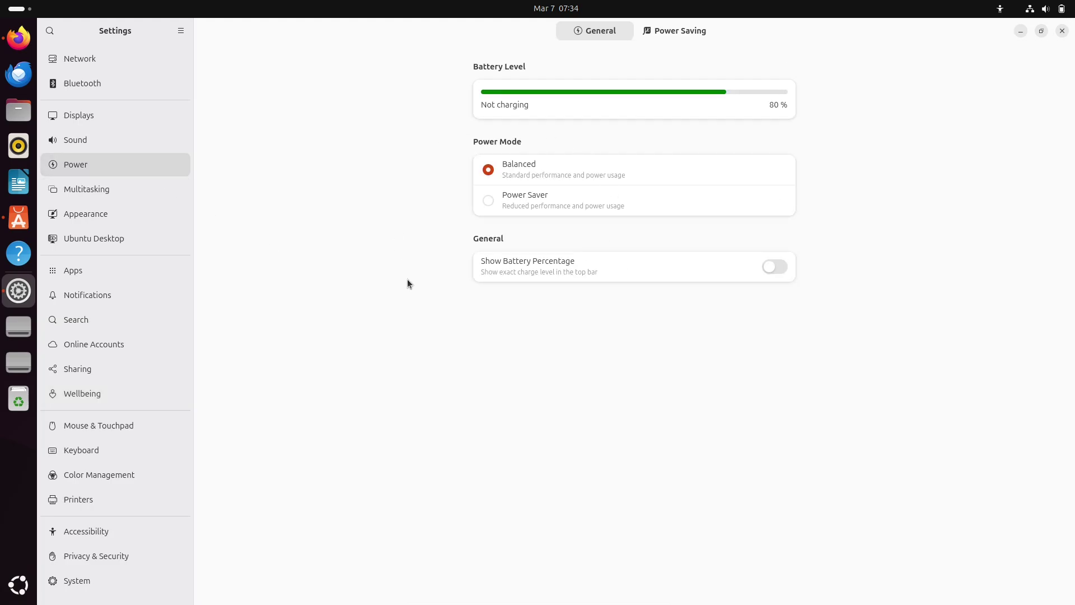
left_click(775, 269)
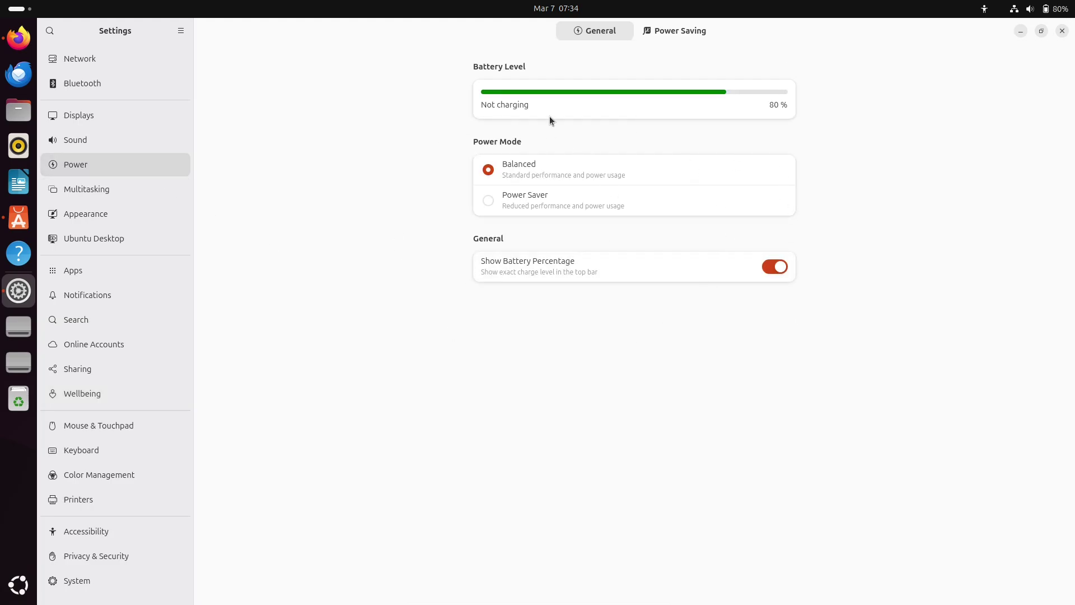
left_click(490, 202)
left_click(489, 171)
Step: On Power Saving, turn off automatic power saver and leave automatic screen blank off
left_click(690, 34)
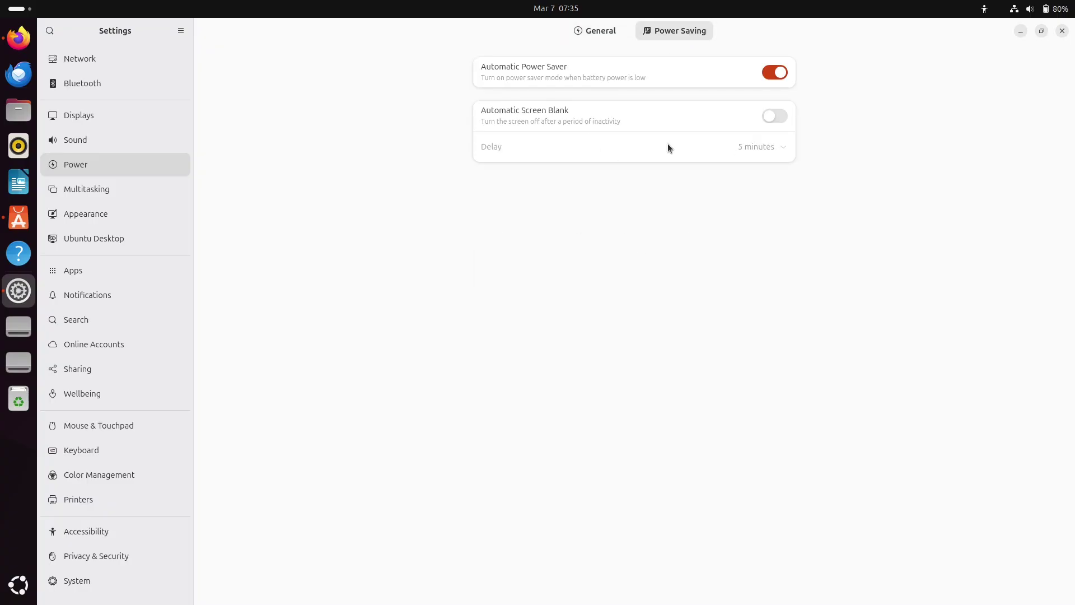
left_click(779, 118)
left_click(778, 117)
left_click(781, 145)
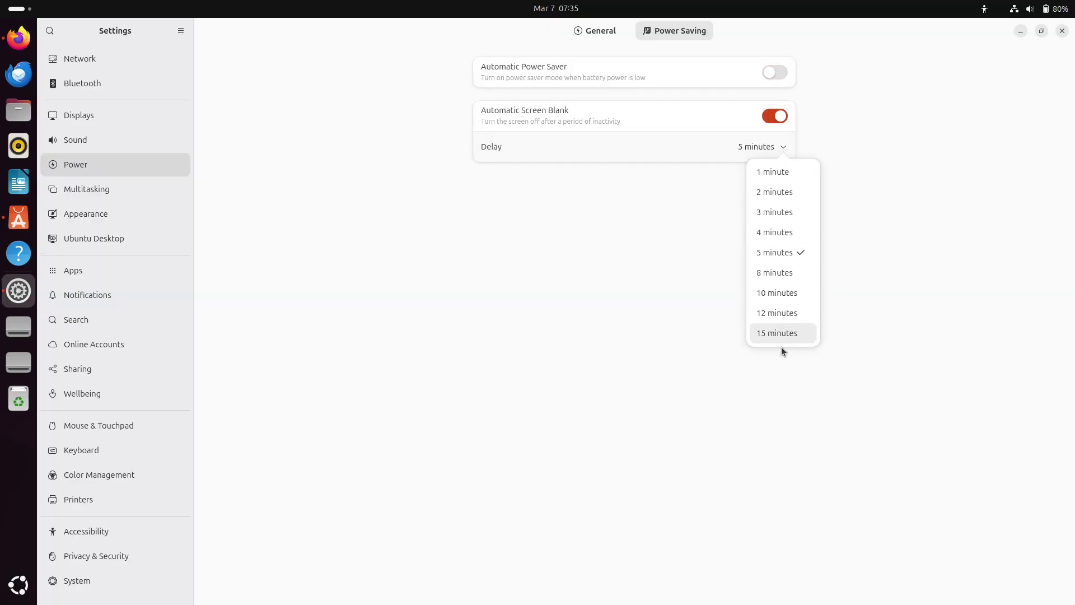
key("Escape")
left_click(774, 114)
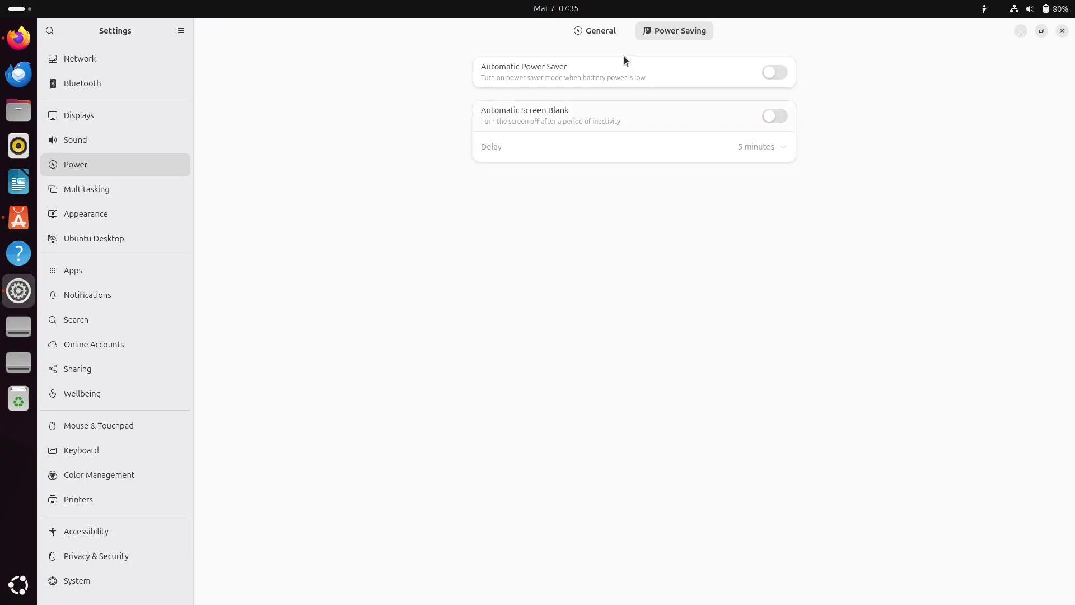
left_click(602, 31)
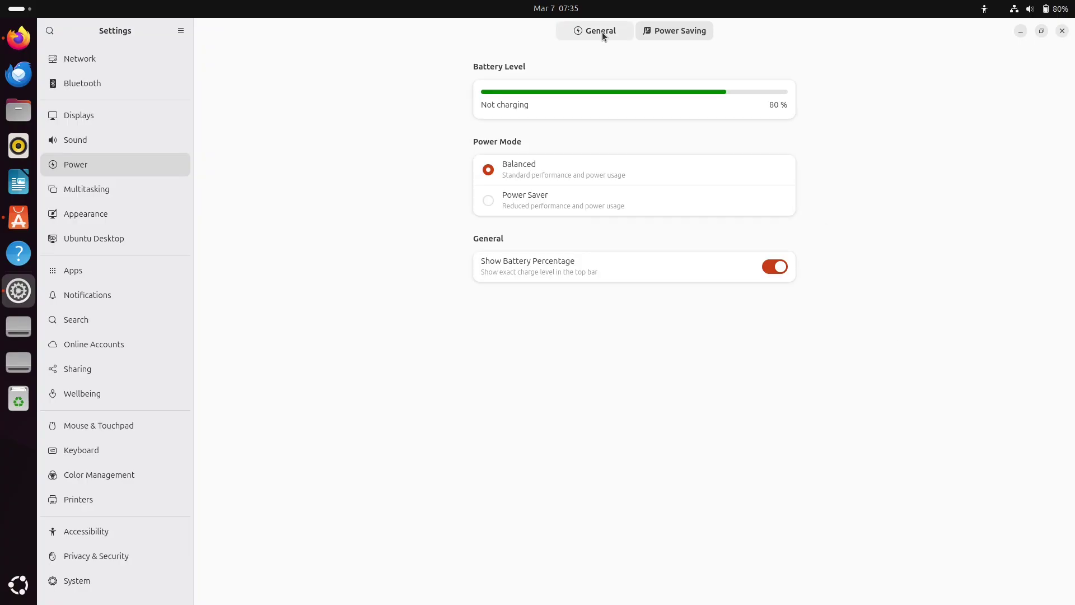
Step: Close Settings, launch Calendar from the app grid, and dismiss its window menu
left_click(1061, 31)
left_click(19, 584)
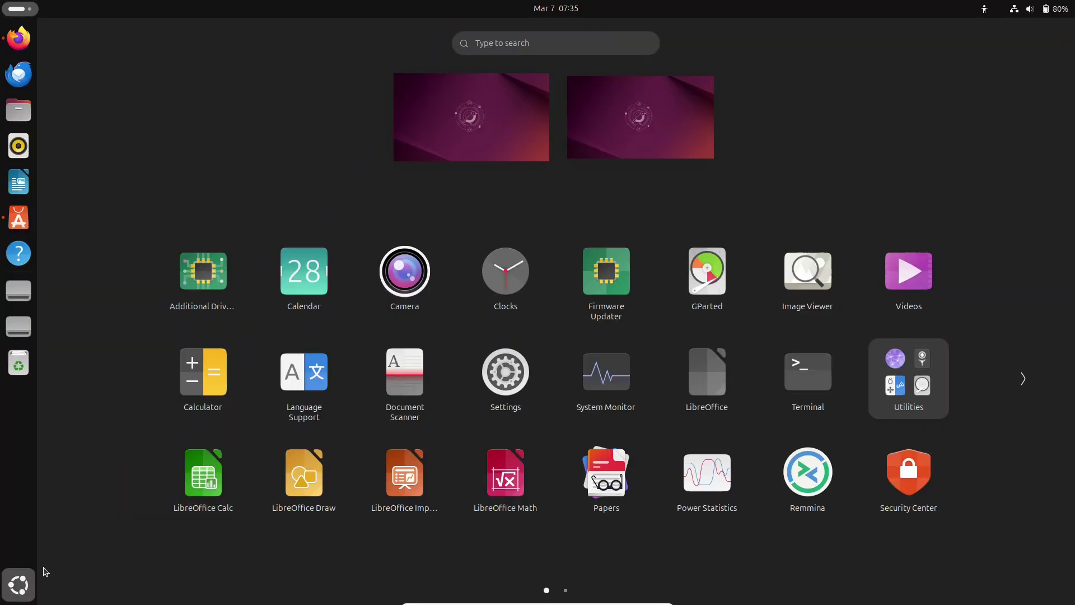
left_click(320, 297)
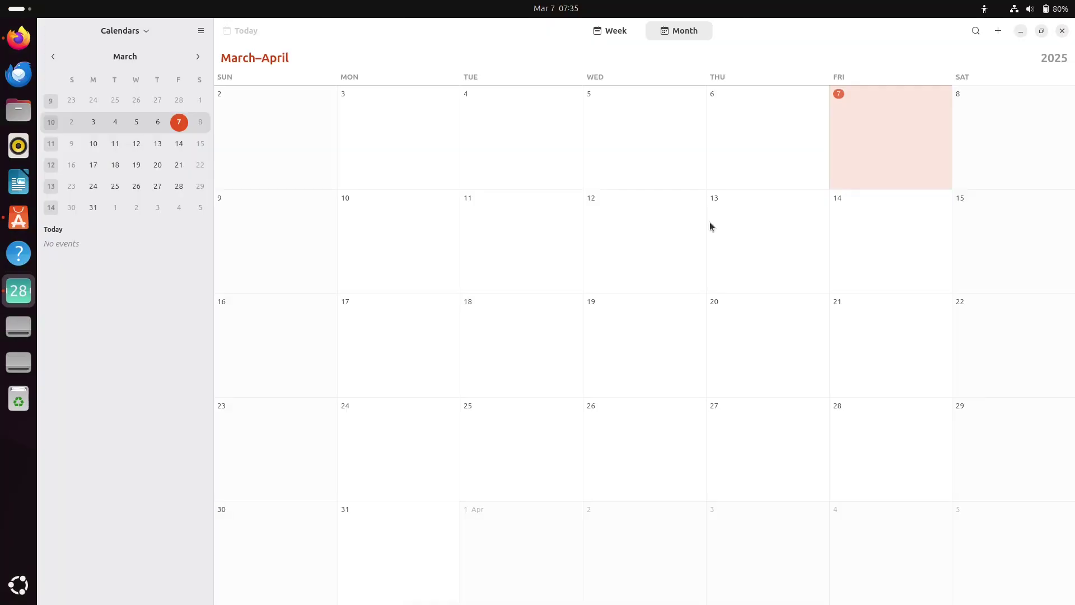
right_click(177, 127)
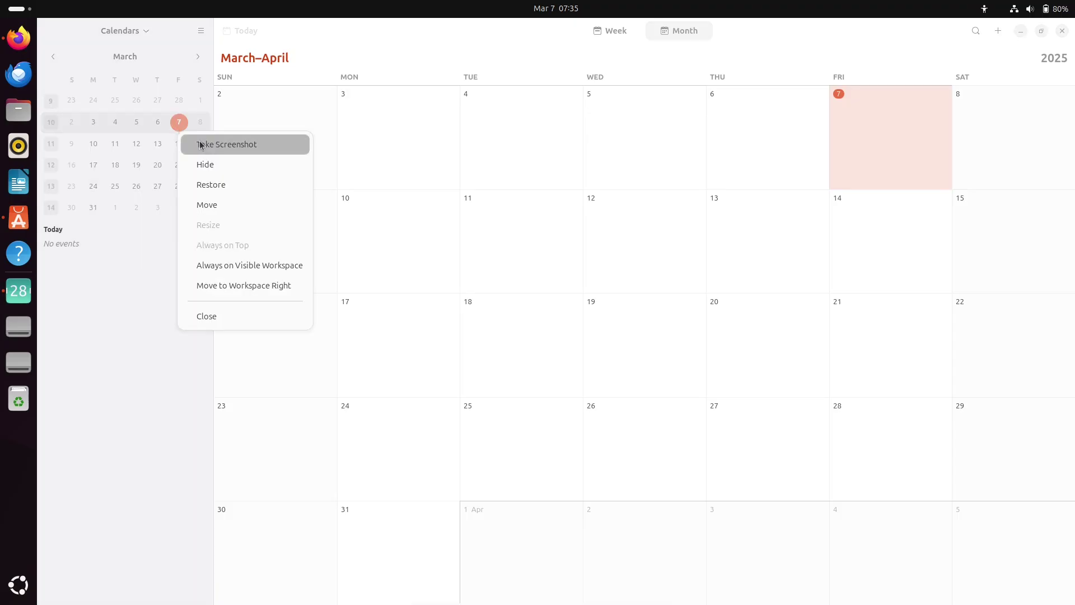
left_click(173, 231)
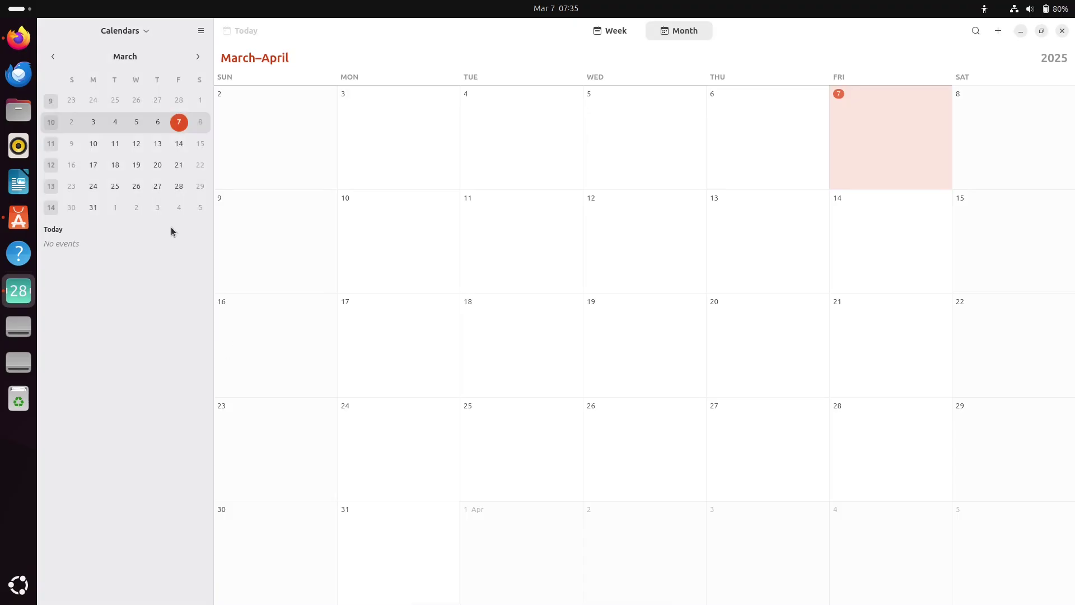
Step: Open the full new-event form for Friday 7 and try Time Slot, All Day, title and location
left_click(857, 133)
left_click(824, 228)
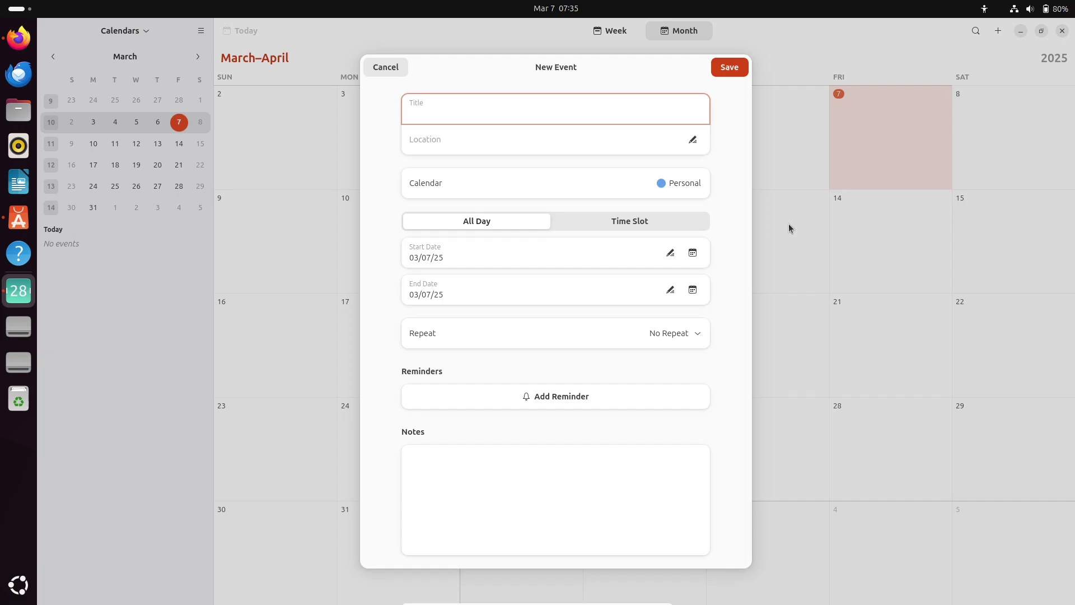
left_click(653, 224)
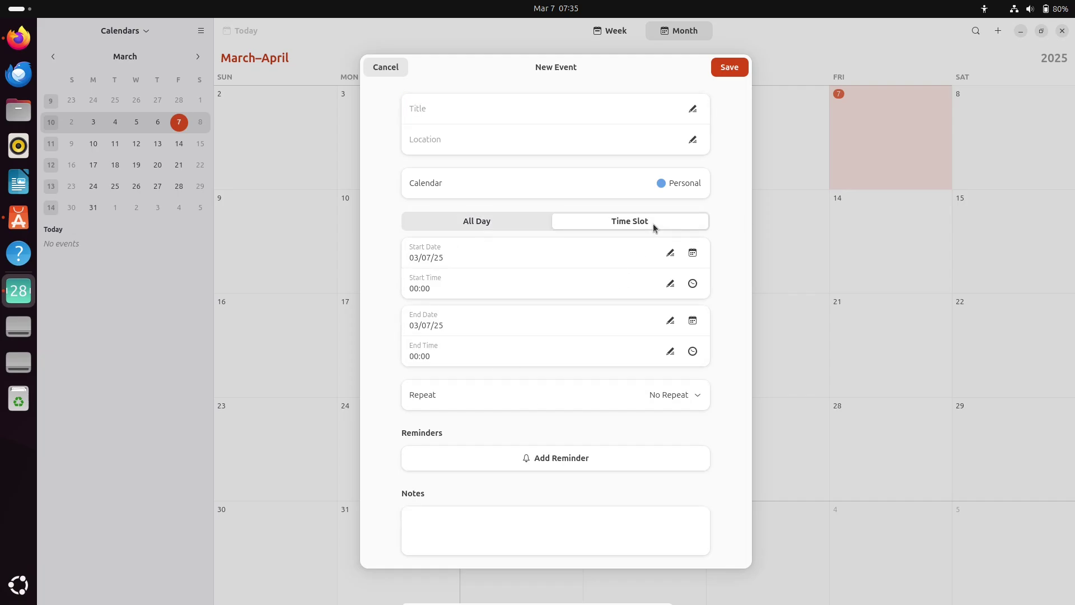
left_click(529, 227)
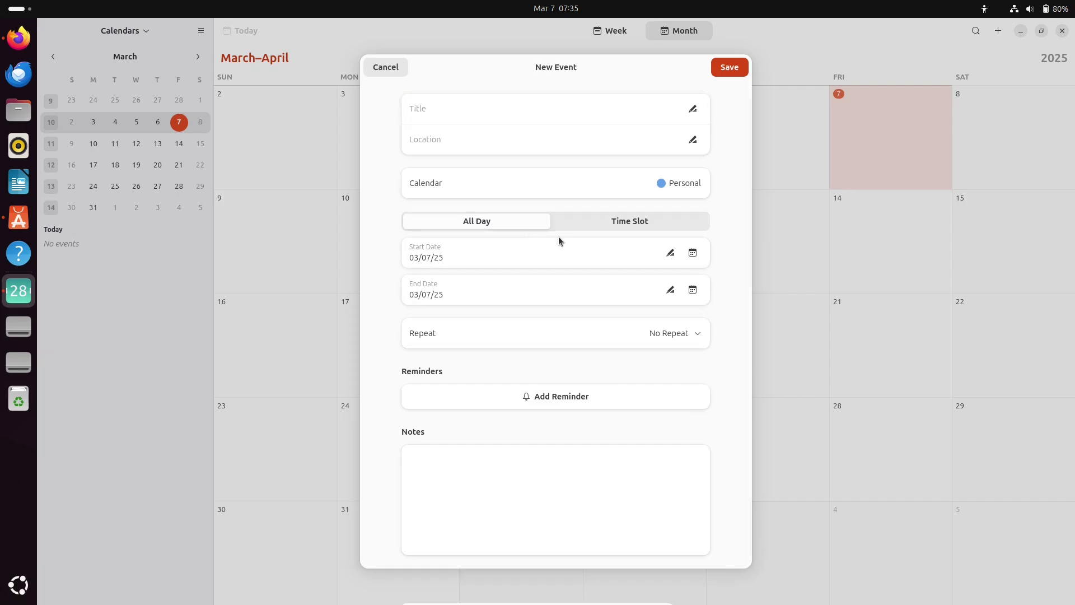
left_click(686, 110)
left_click(691, 141)
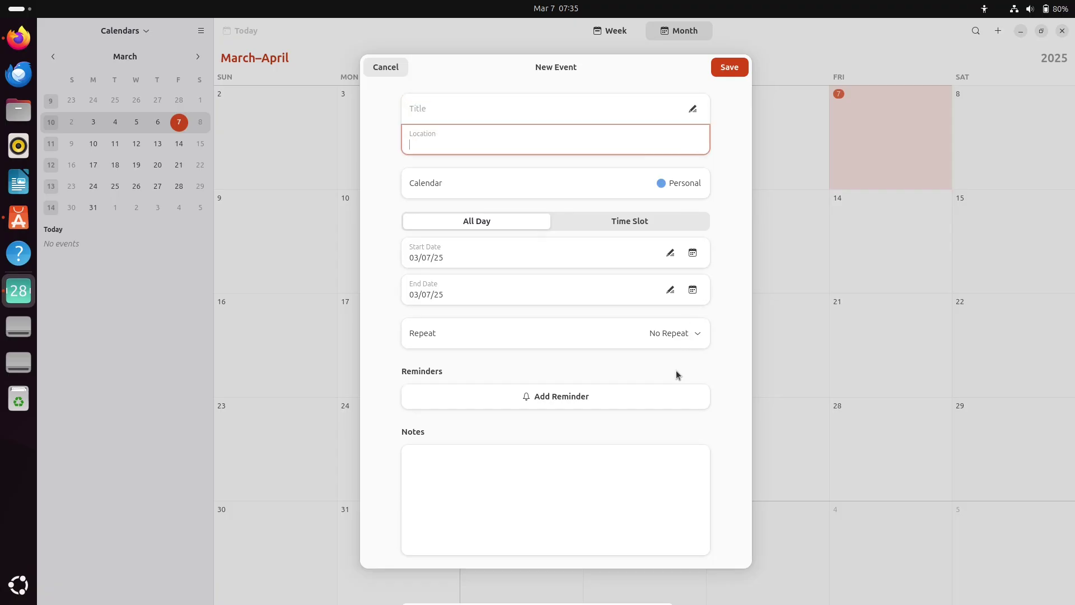
Step: Browse the Repeat, start date and reminder options, then discard the event forms unsaved
left_click(695, 336)
left_click(695, 256)
left_click(693, 253)
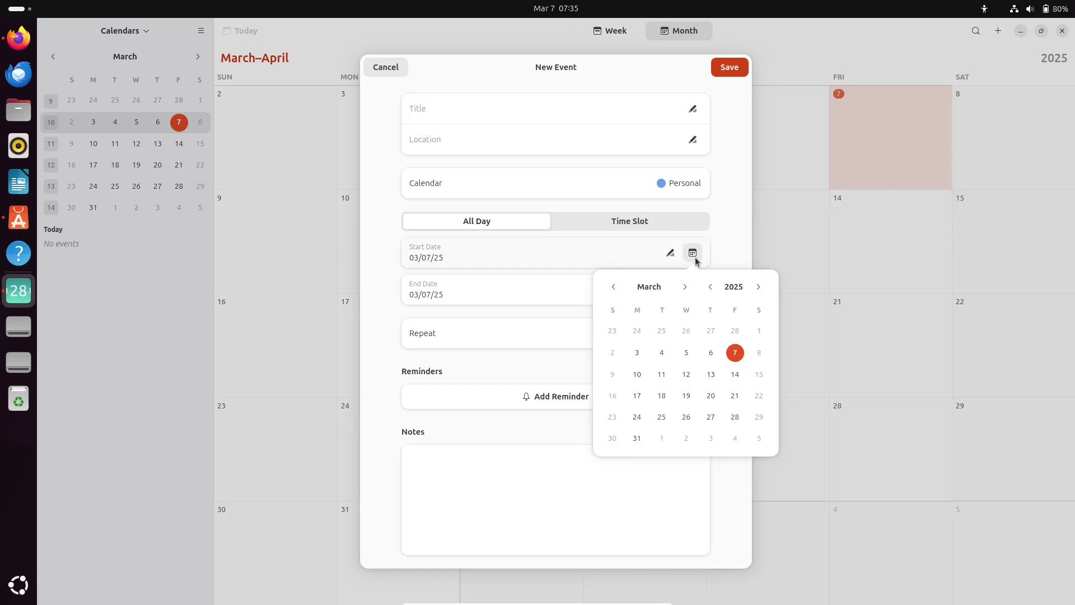
left_click(735, 243)
left_click(687, 391)
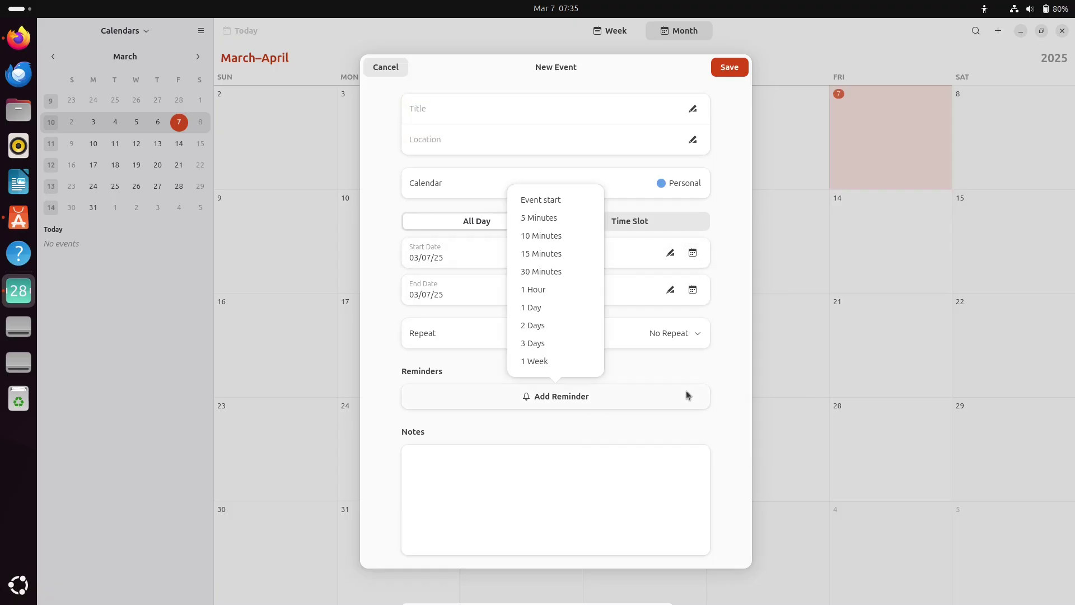
left_click(736, 307)
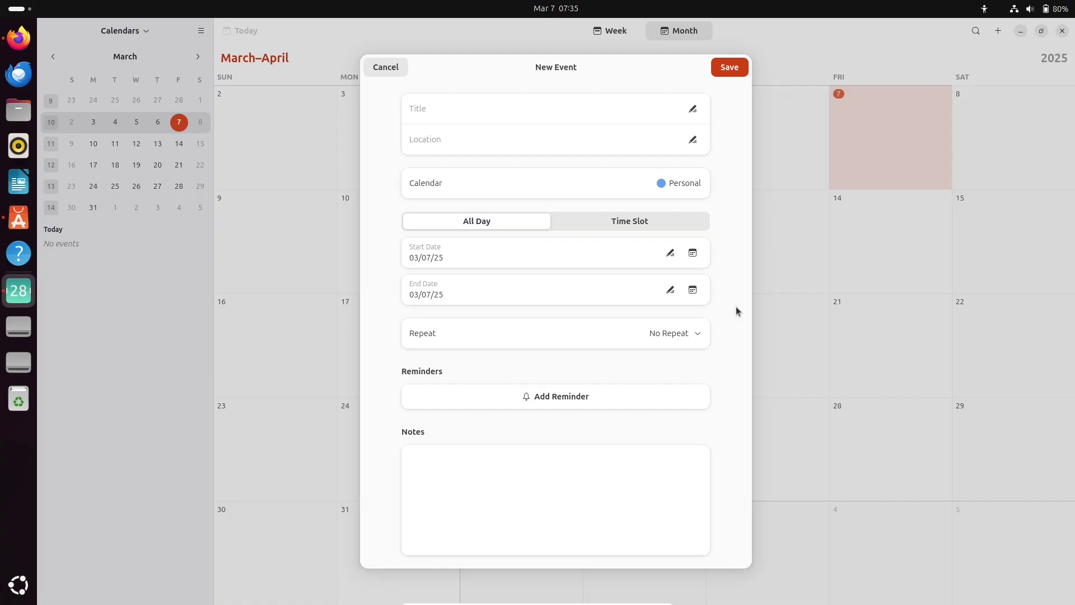
left_click(384, 68)
left_click(999, 32)
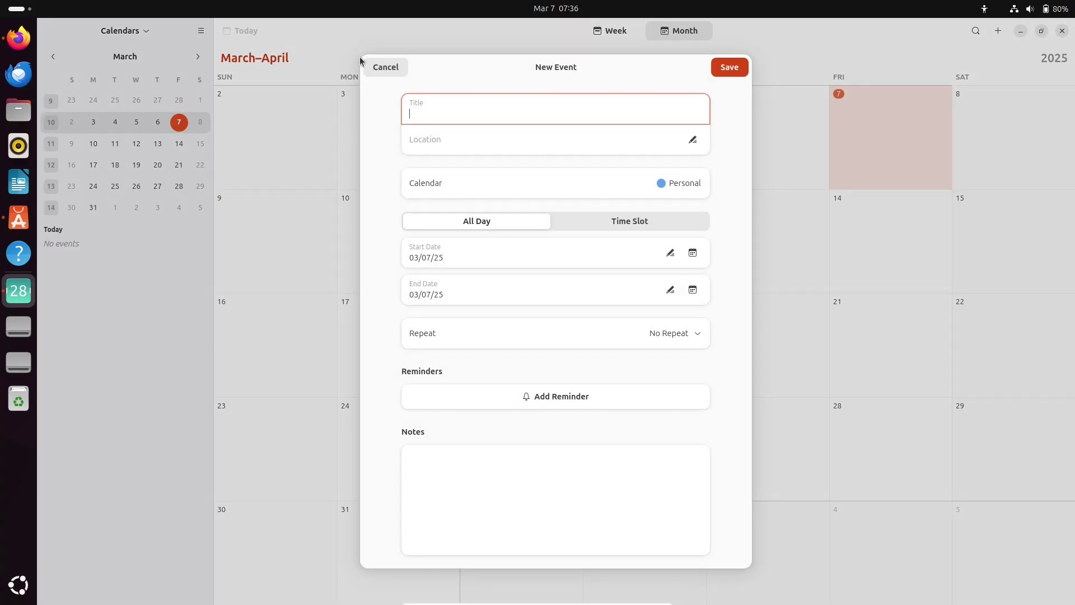
left_click(379, 70)
Step: Dismiss the quick event for 7 March and switch to Week view
left_click(883, 158)
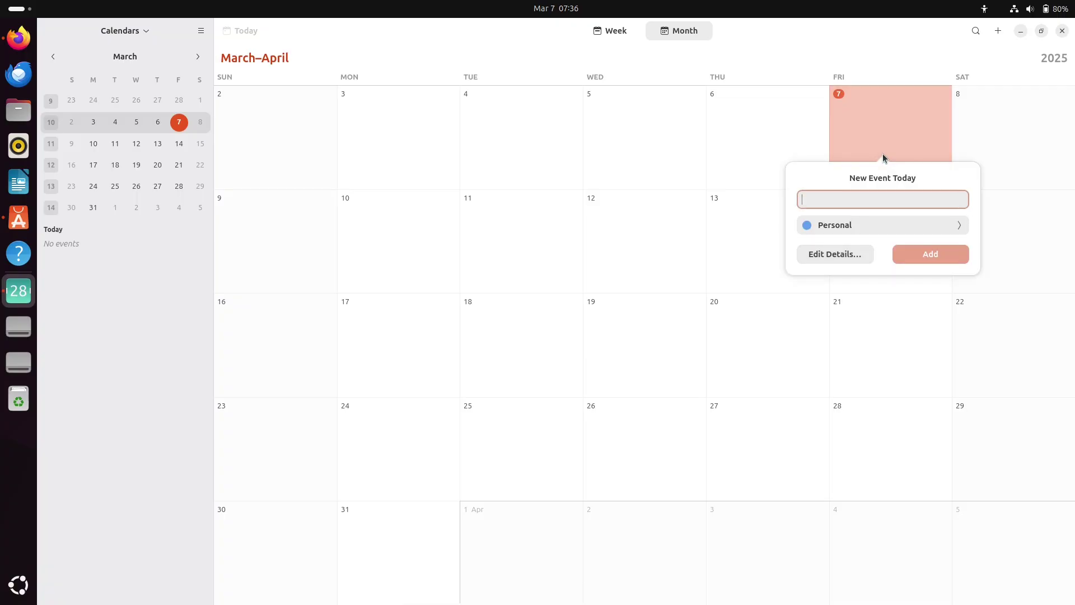
left_click(917, 91)
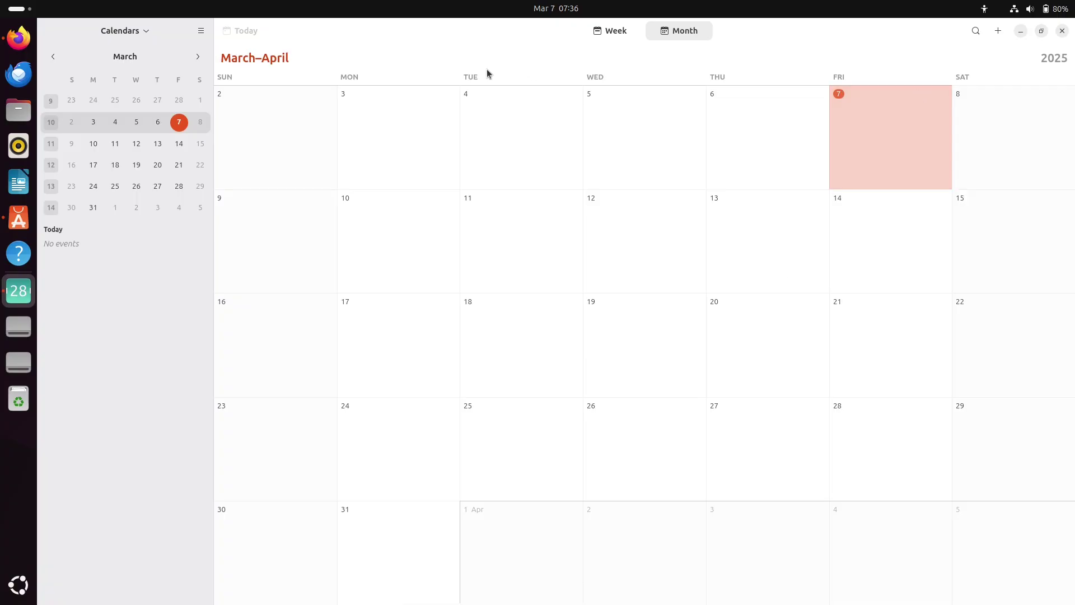
left_click(601, 33)
Step: View About Calendar, then close it and the Calendar window
left_click(200, 37)
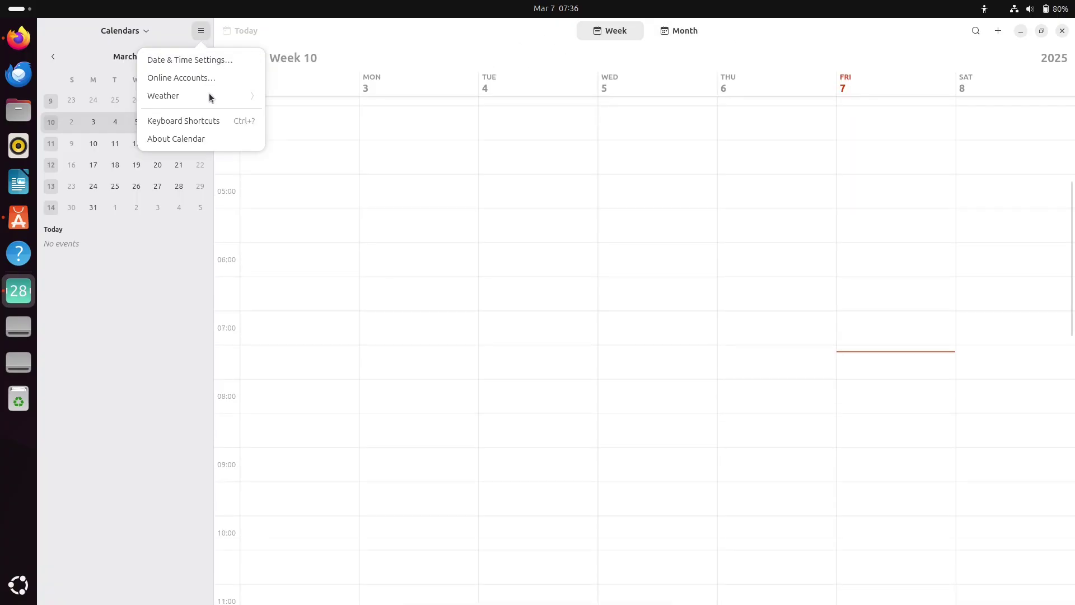
left_click(213, 135)
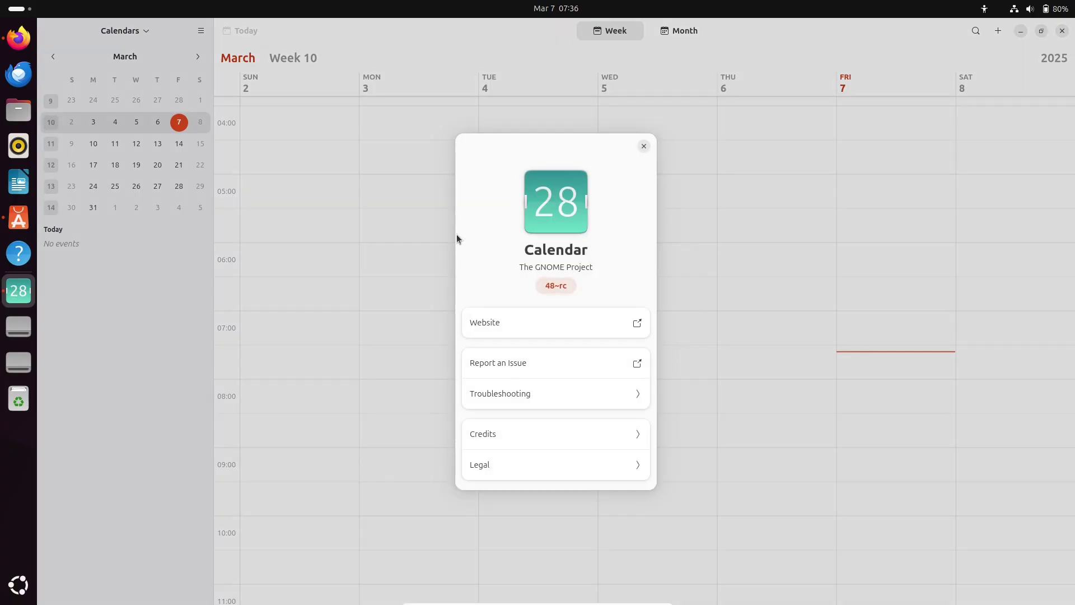
left_click(644, 146)
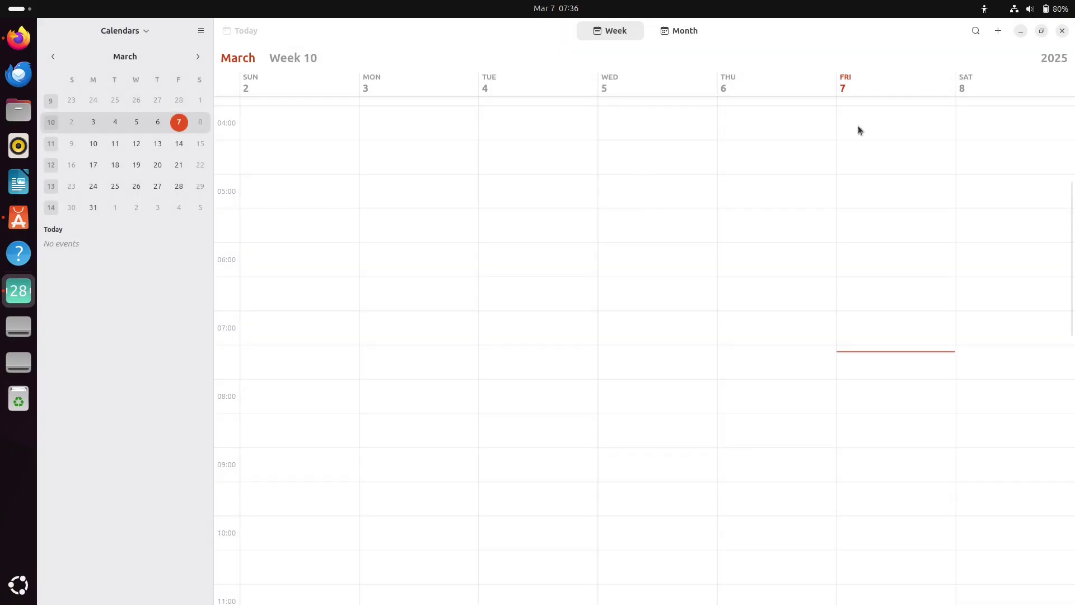
left_click(1063, 33)
Step: Open Files maximized and go into the Downloads folder
left_click(18, 111)
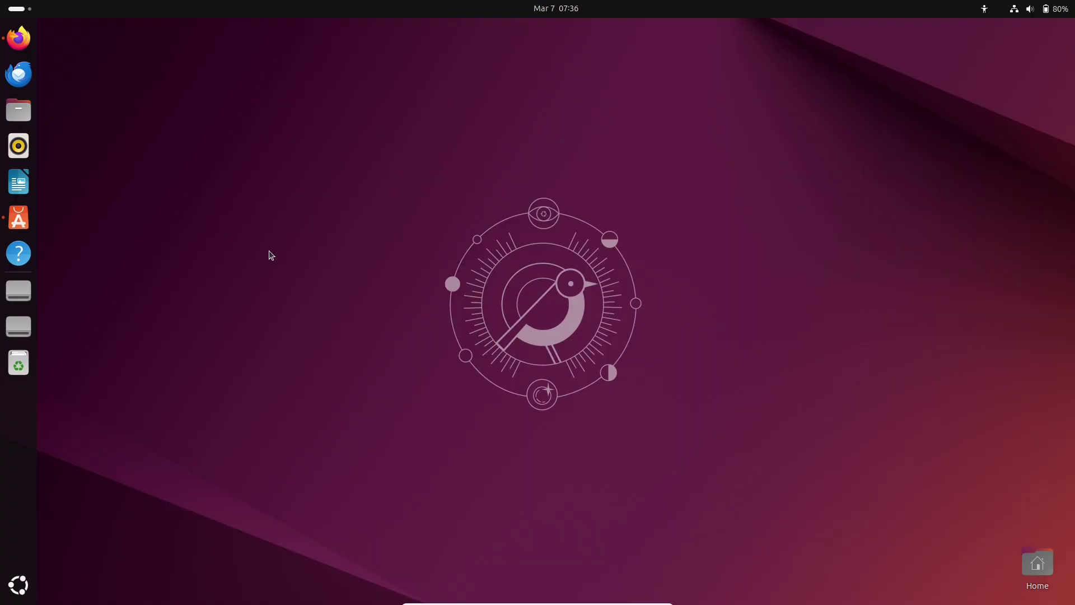
left_click(522, 124)
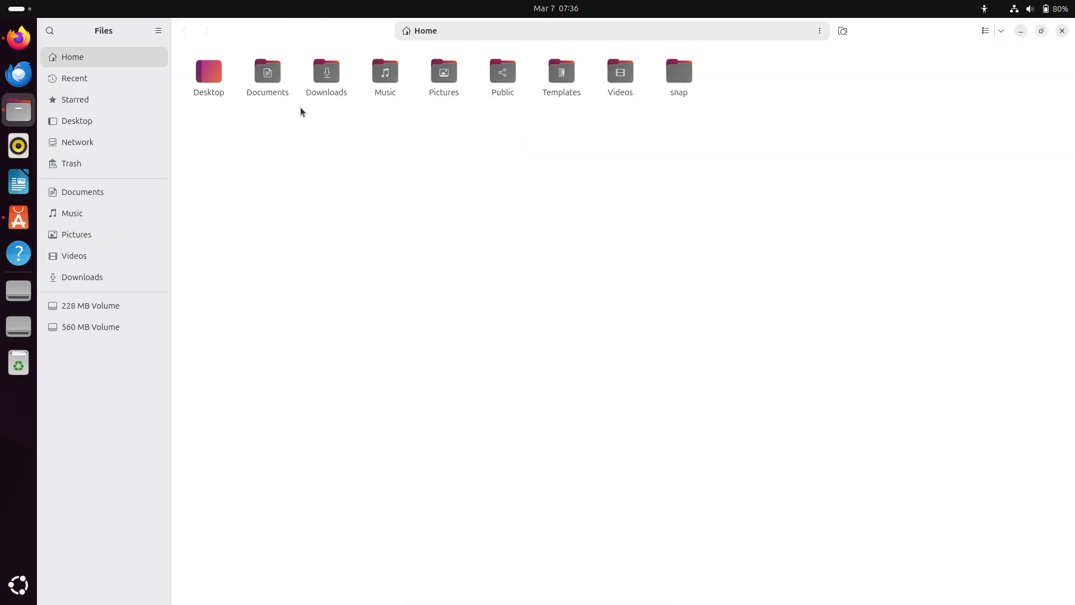
left_click(315, 87)
double_click(314, 87)
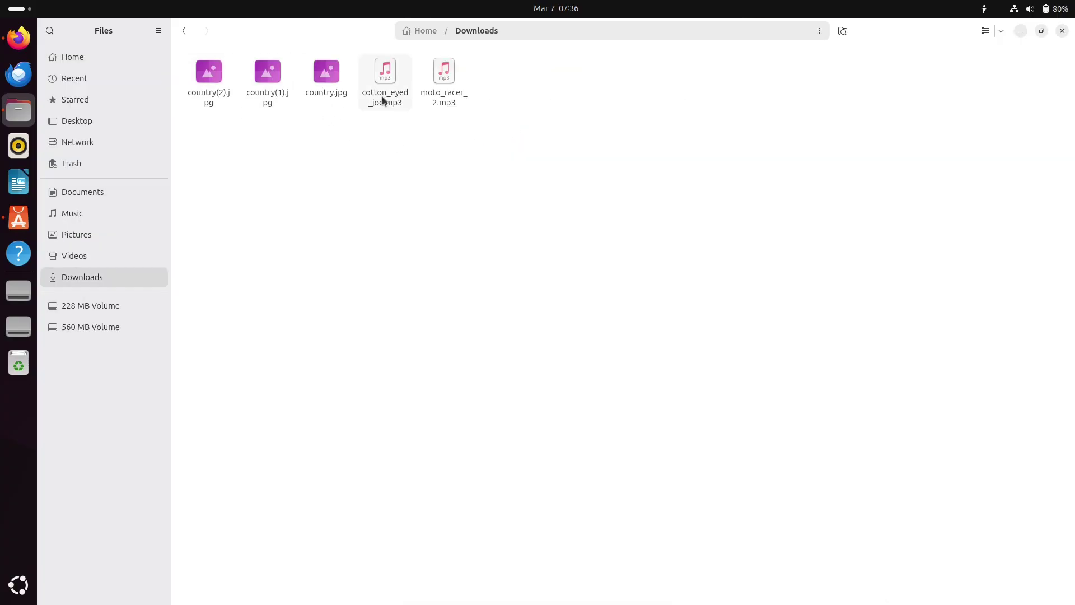
Step: Bring up the Open With app chooser for cotton_eyed_joe.mp3 and scroll its app list
left_click(386, 101)
right_click(385, 101)
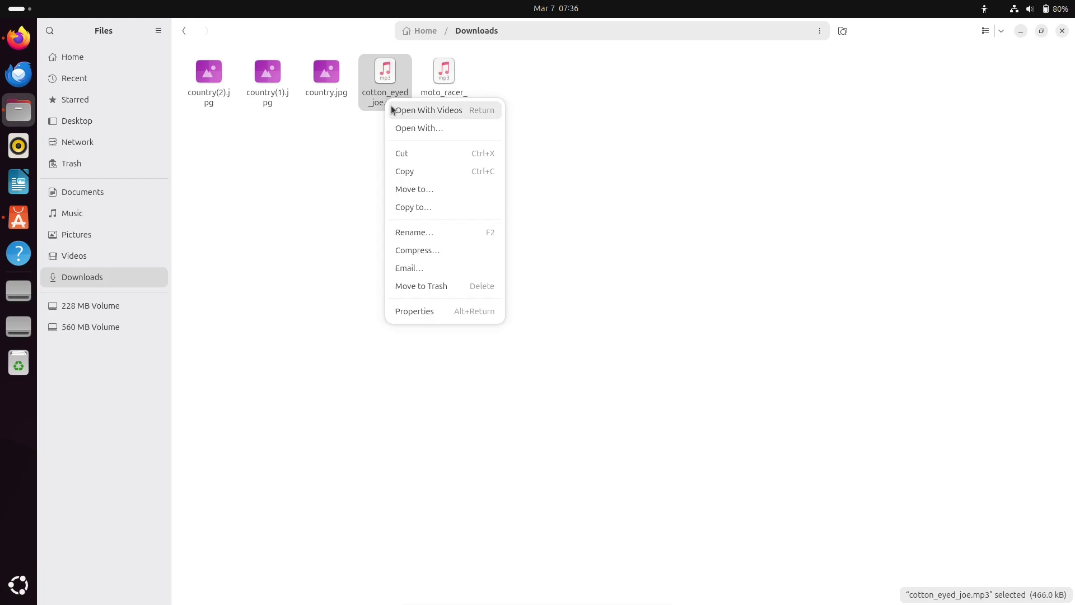
left_click(345, 140)
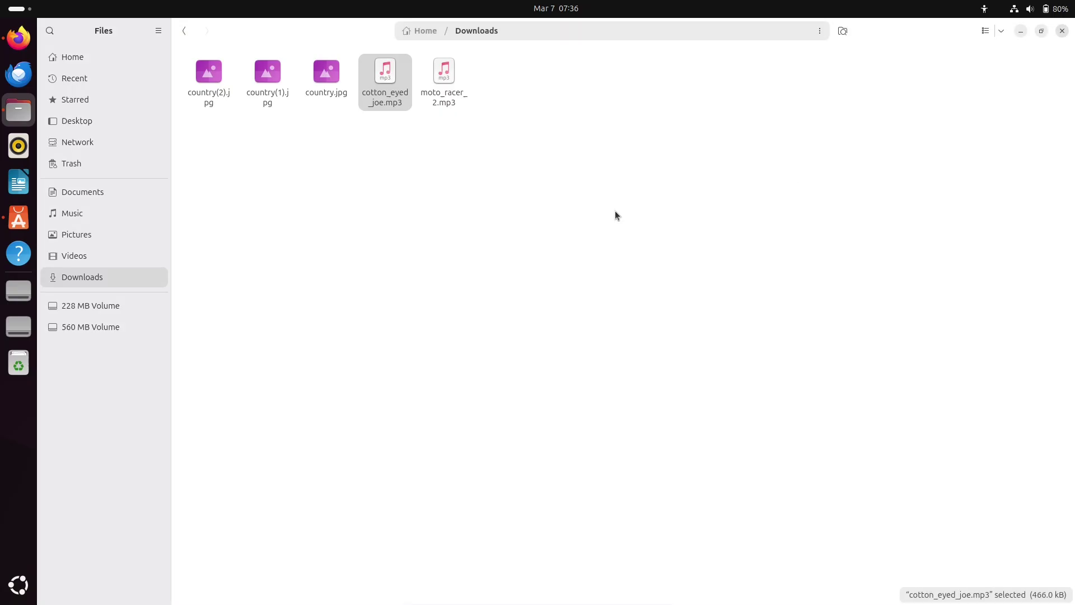
right_click(389, 101)
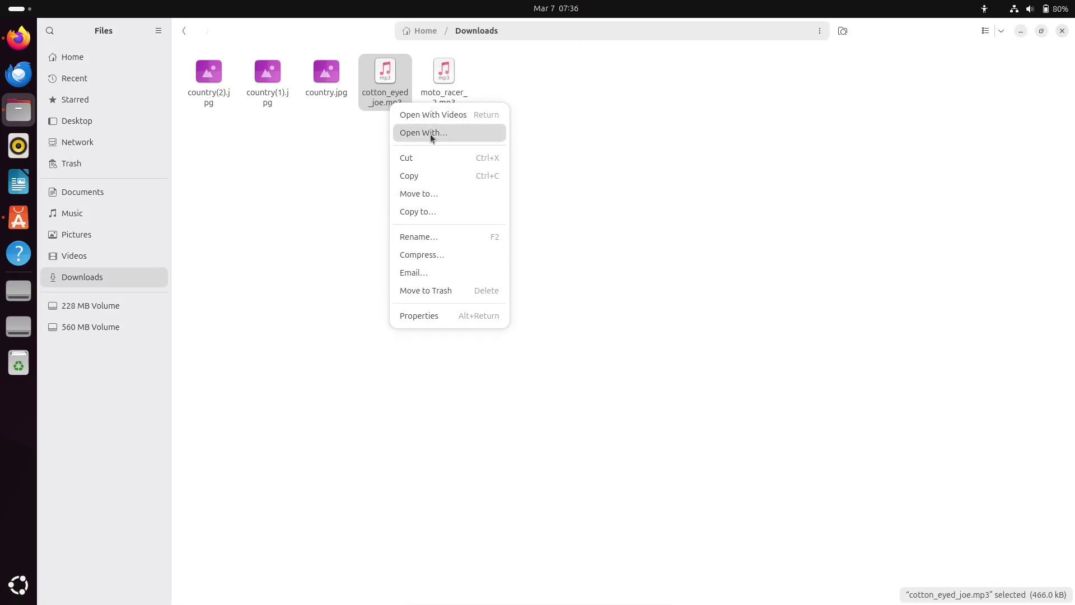
left_click(430, 133)
scroll(567, 327, "down", 5)
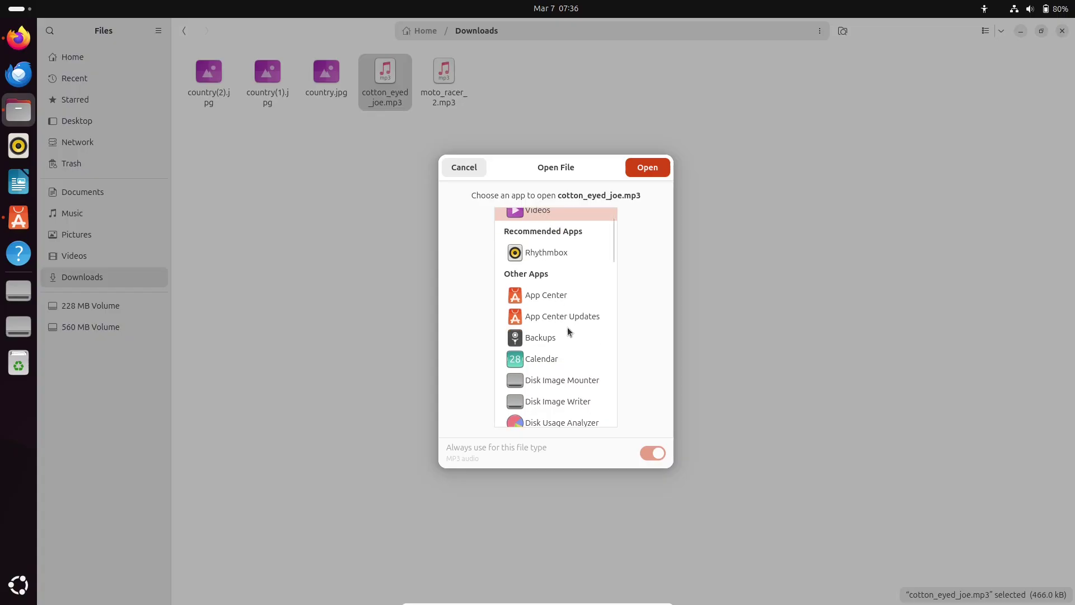
scroll(567, 327, "down", 10)
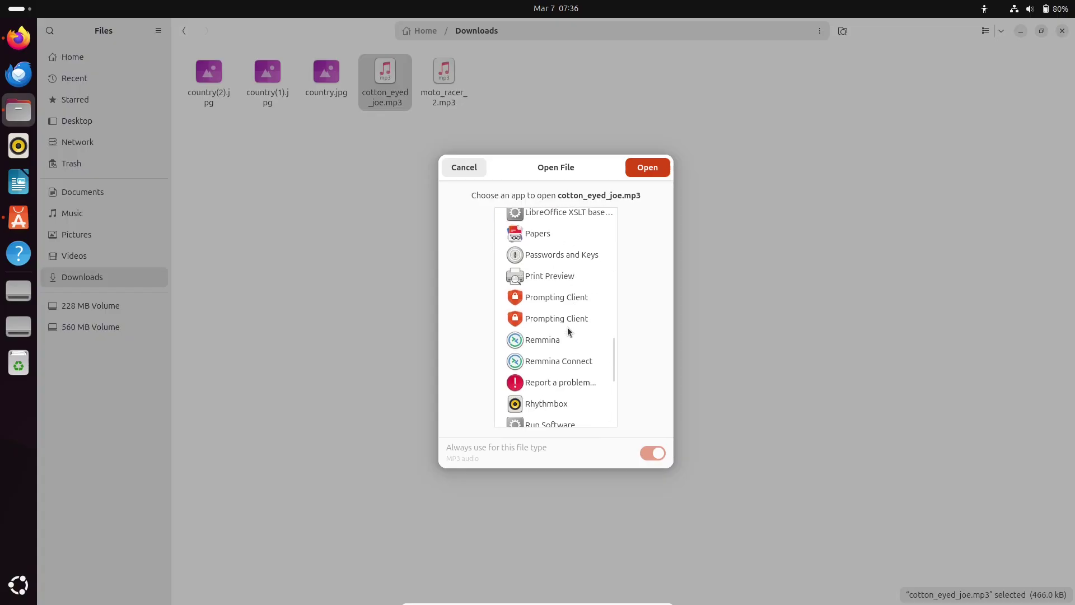
scroll(567, 327, "down", 2)
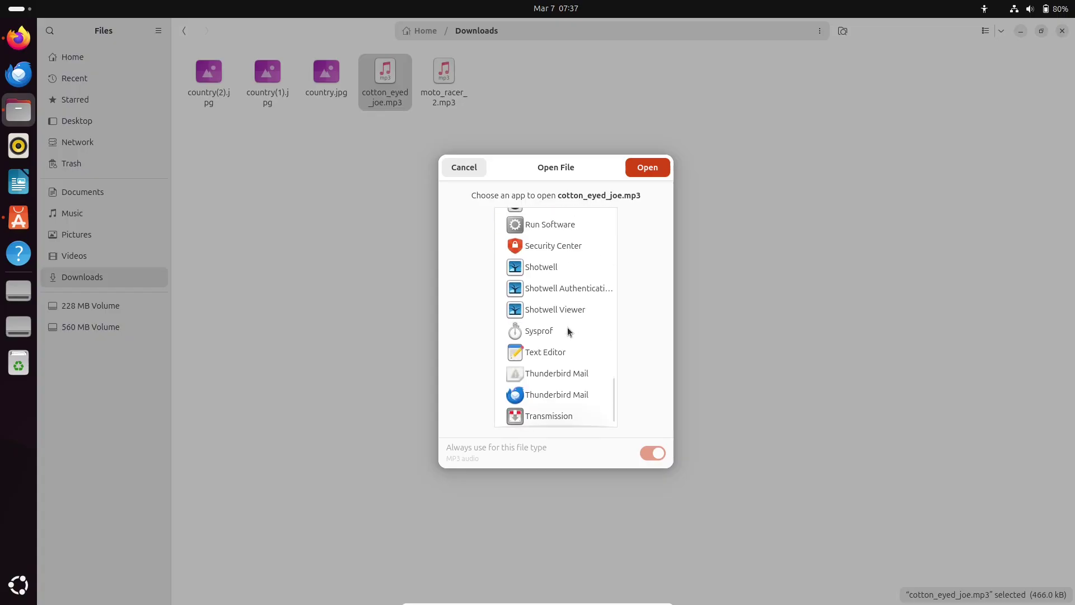
Step: Cancel the song dialog and open country.jpg with Image Viewer
left_click(474, 168)
right_click(321, 85)
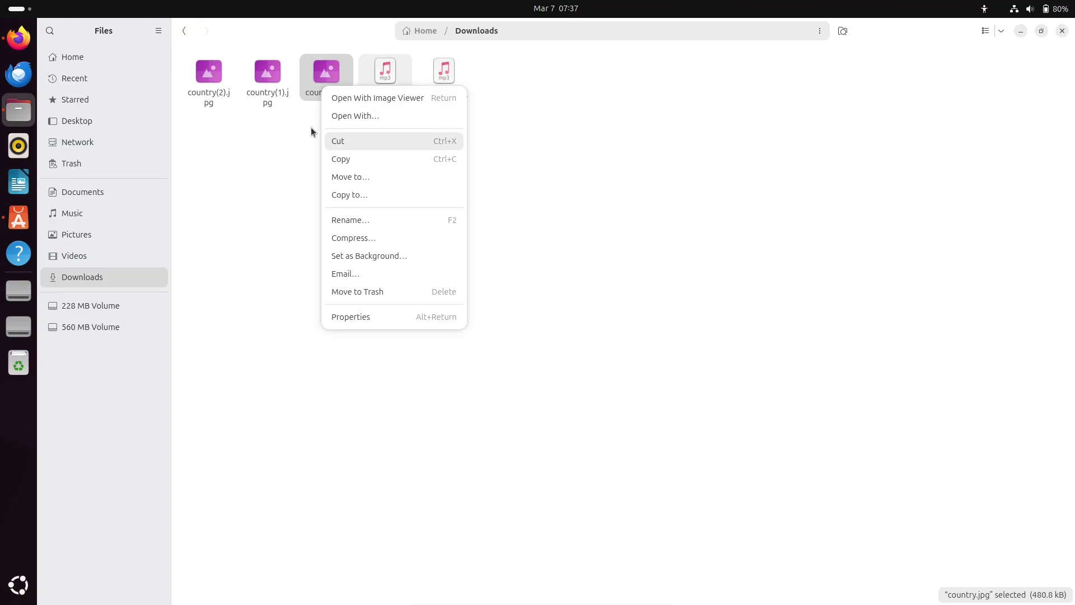
left_click(311, 75)
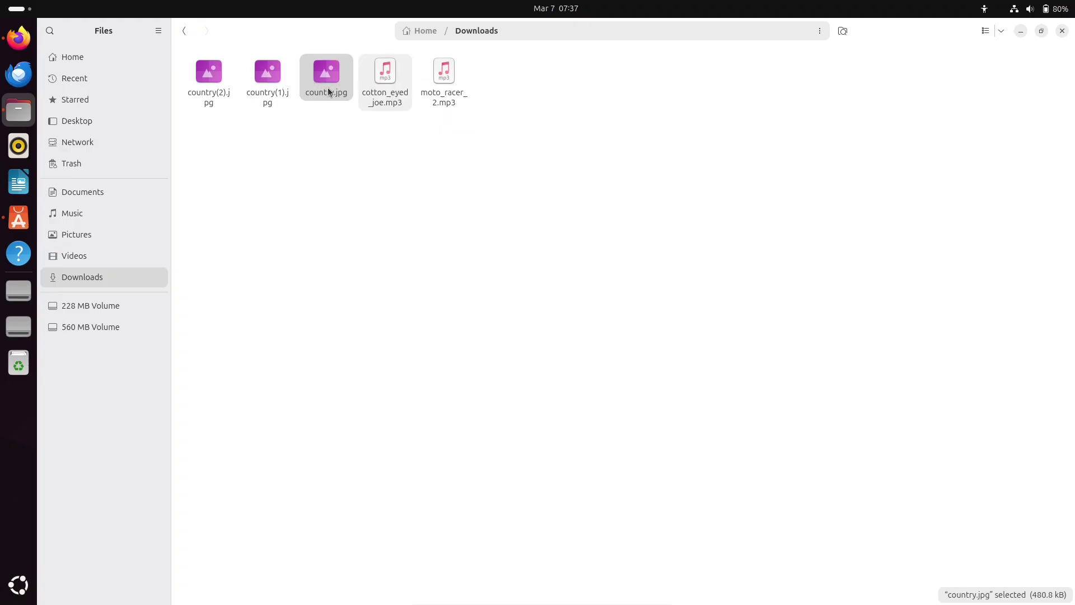
right_click(329, 90)
left_click(344, 100)
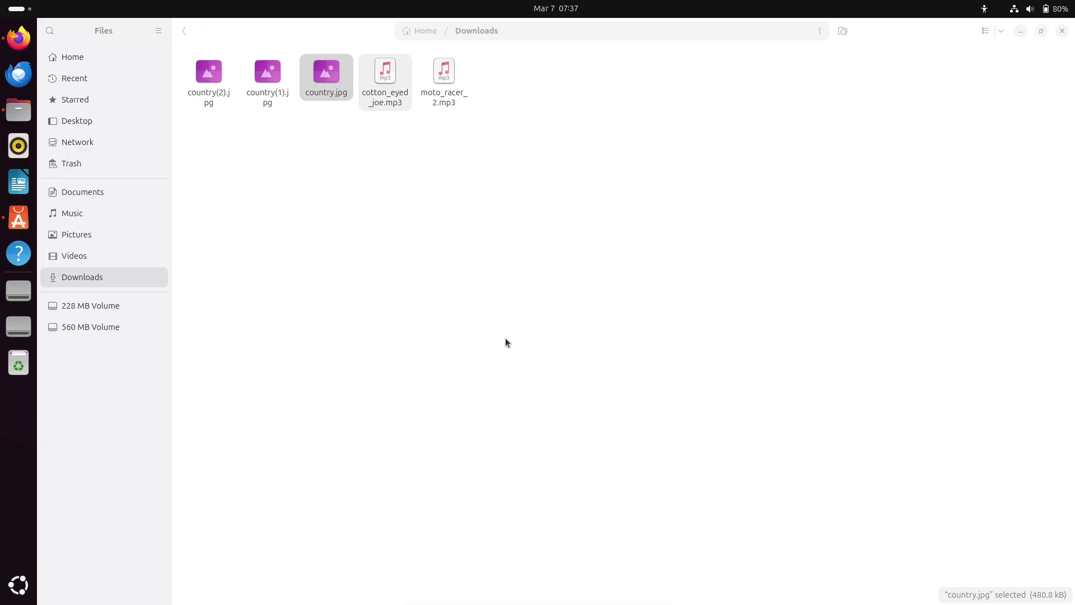
Step: Browse the country pictures to country(2).jpg, view Image Viewer's About details, then close it
key("Left")
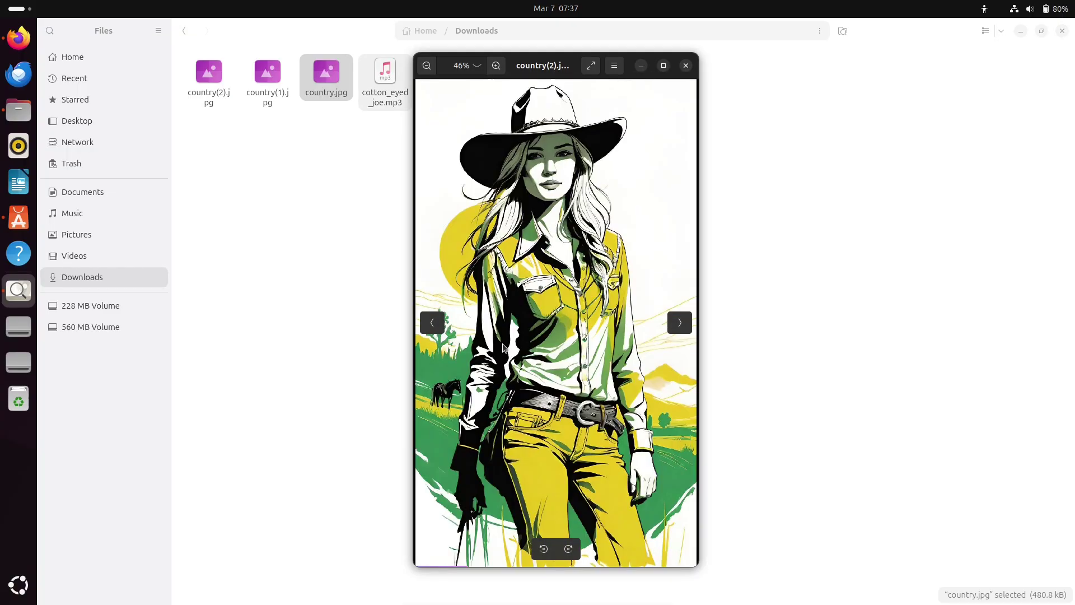
key("Left")
key("Right")
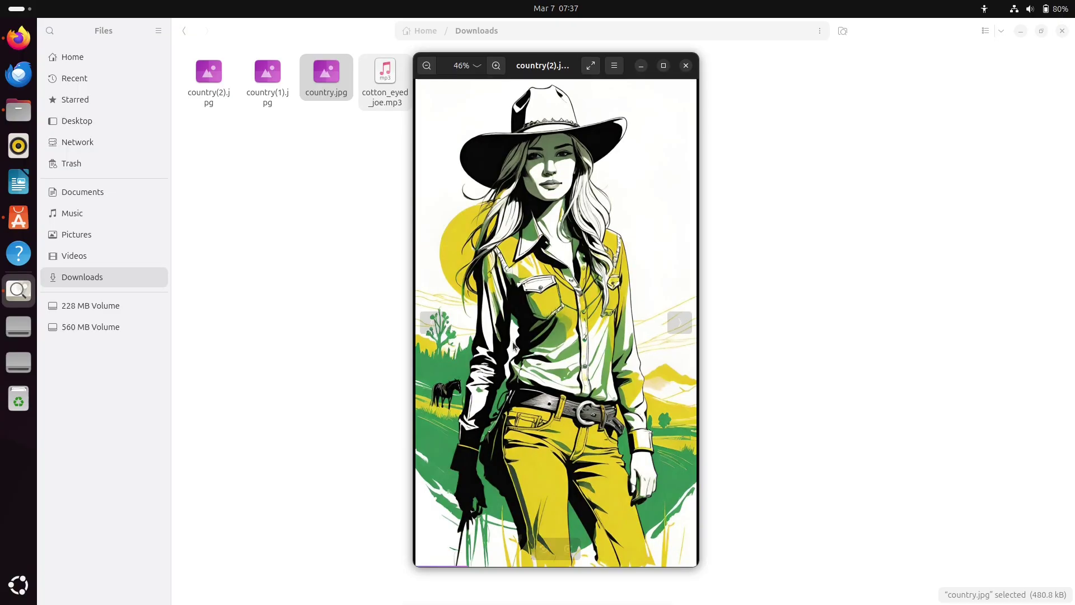
left_click(615, 65)
left_click(607, 317)
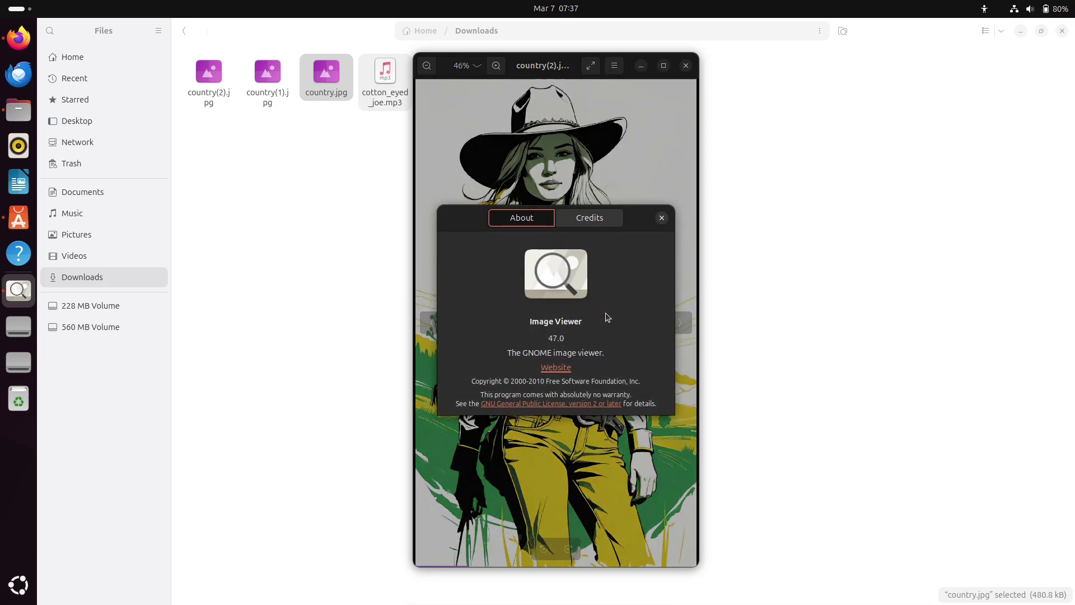
left_click(663, 218)
left_click(686, 66)
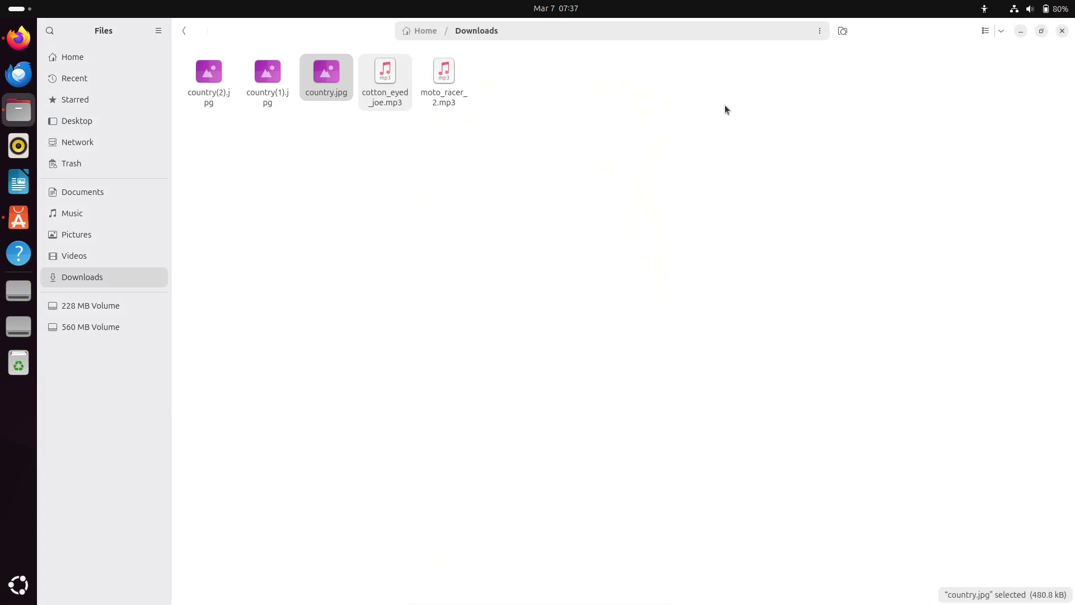
Step: Search App Center for "decibel", which finds only pogo
left_click(19, 218)
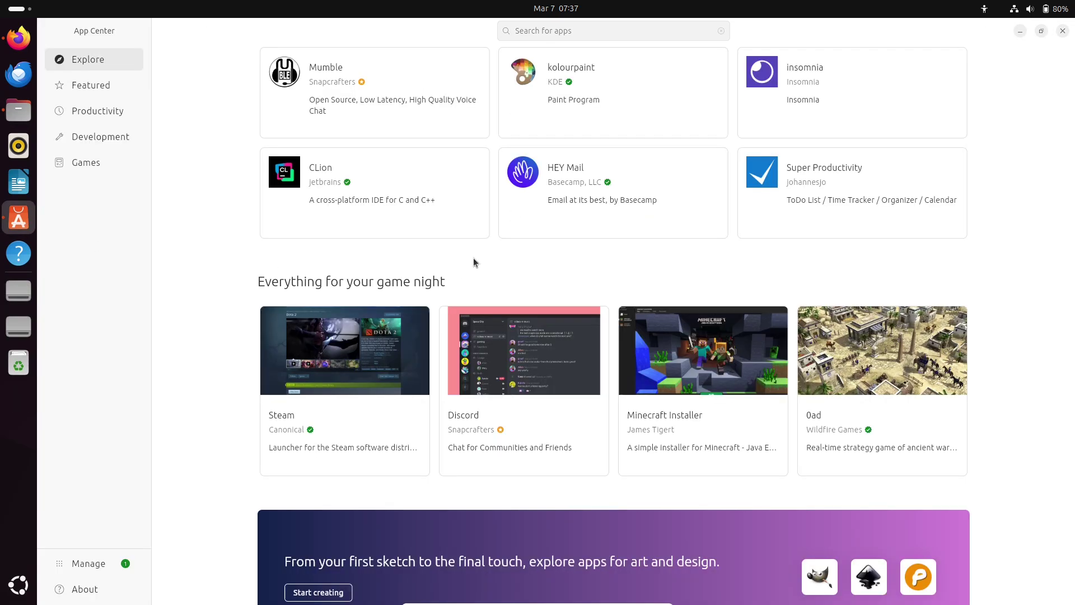
left_click(544, 34)
type("de")
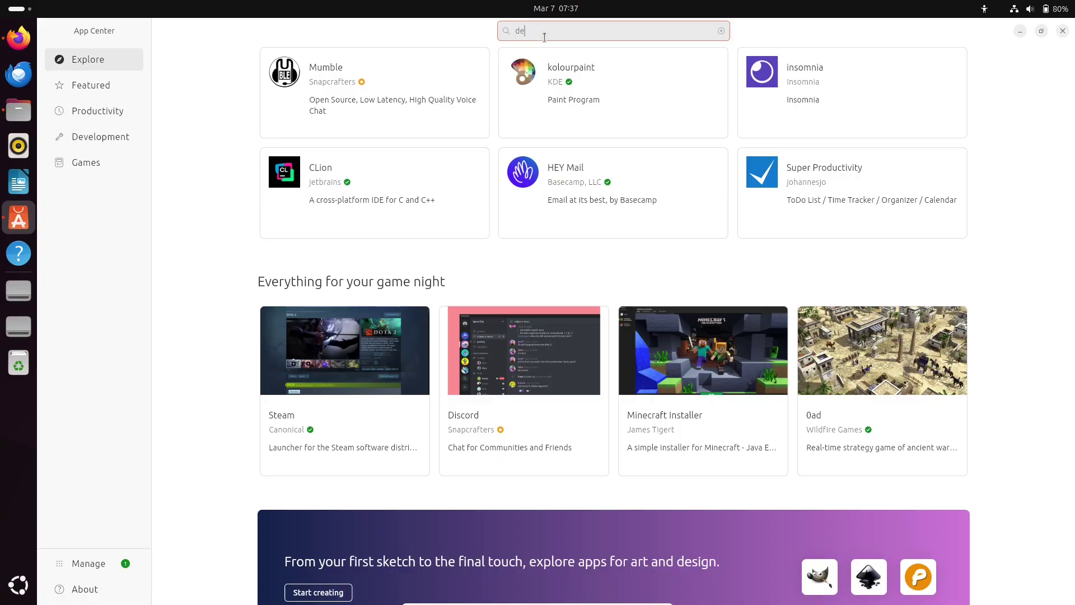
type("cibel")
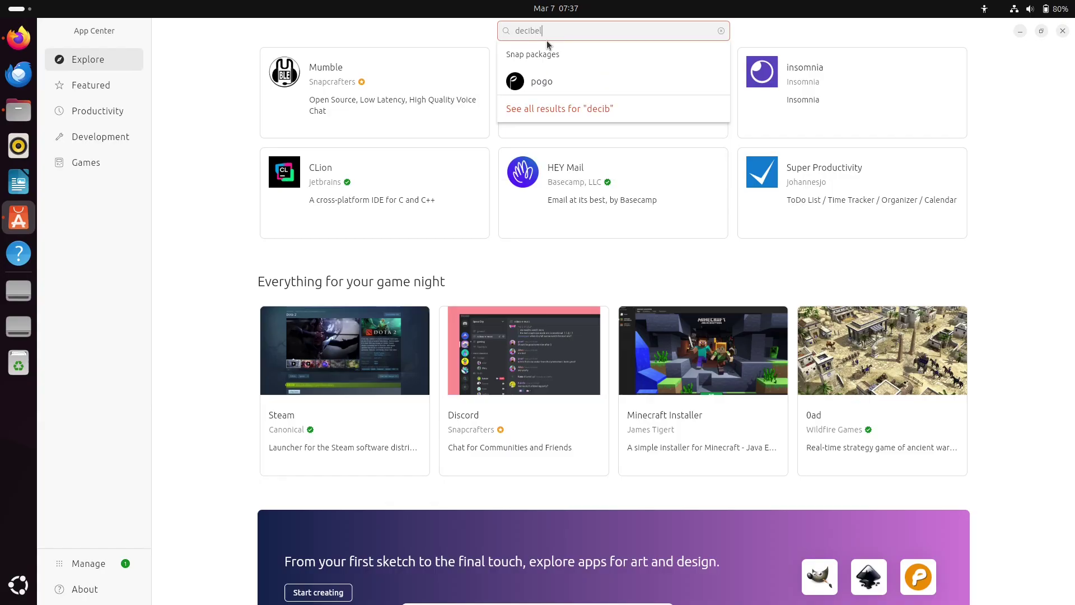
key("Return")
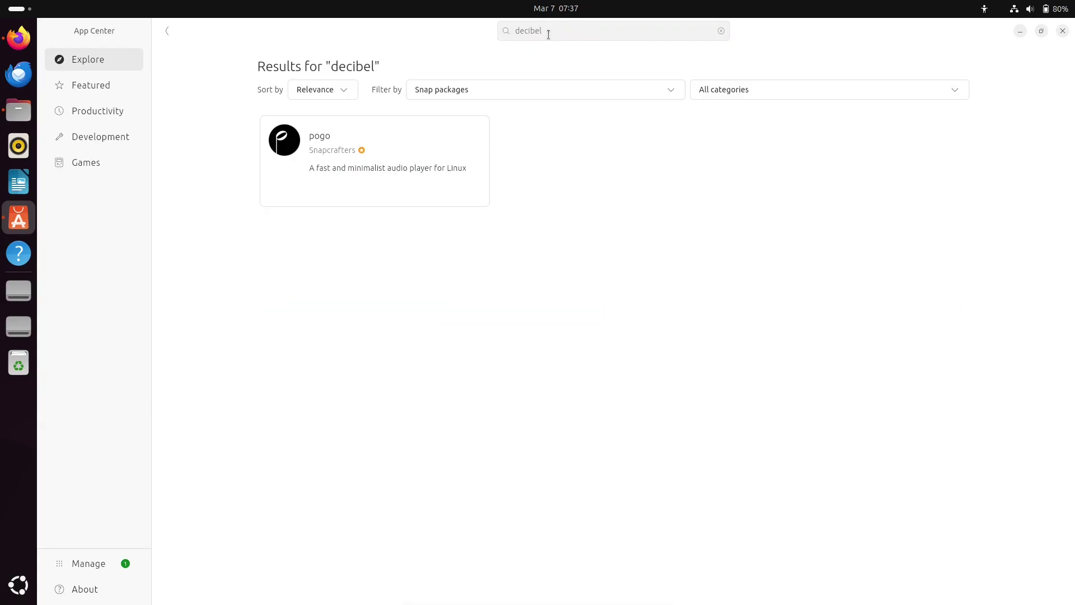
Step: Replace the query with "audio player" to list VLC, JuK and pogo
left_click_drag(548, 31, 510, 33)
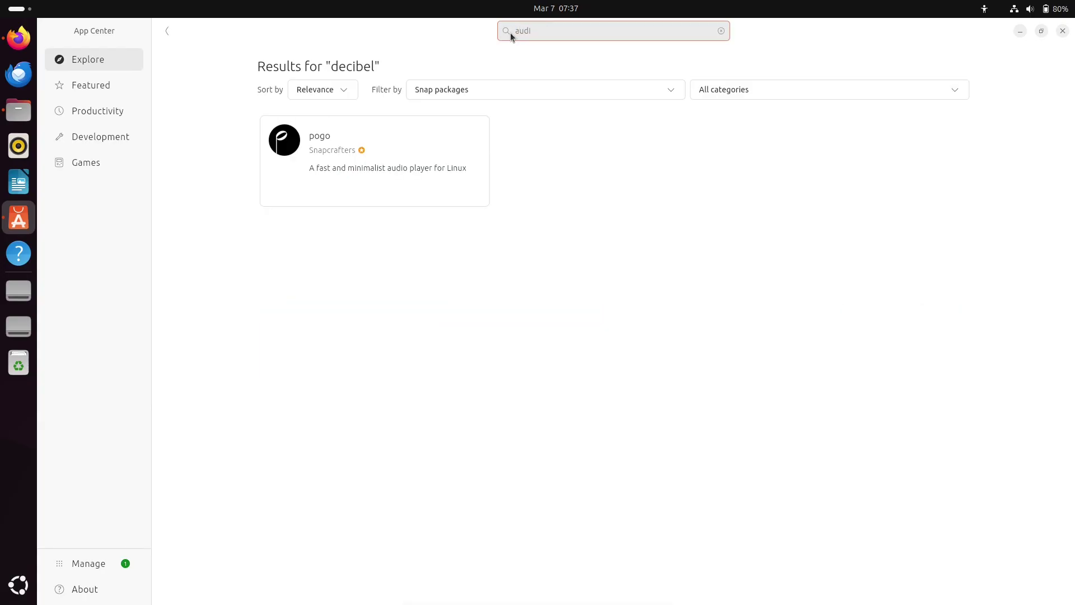
type("audio player")
key("Return")
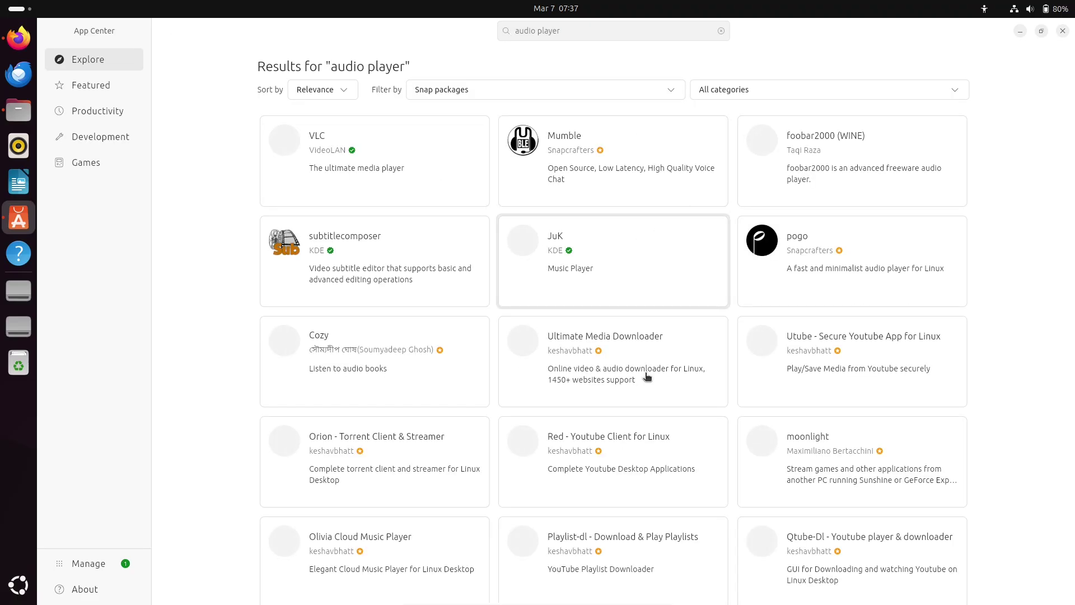
Step: Close App Center, browse Open With apps for moto_racer_2.mp3, cancel, and close Files
left_click(1062, 32)
right_click(438, 93)
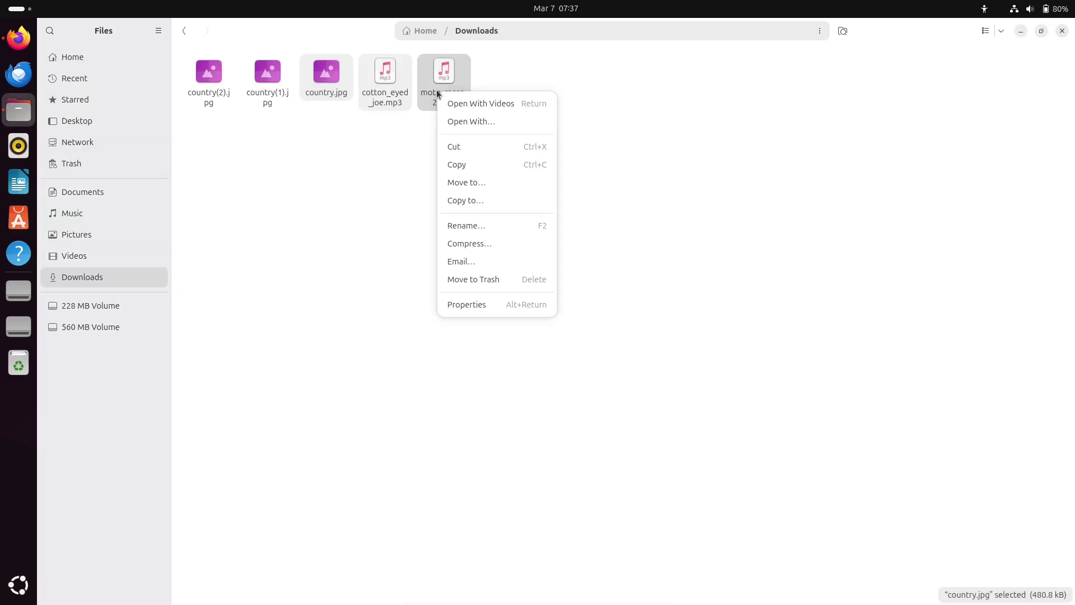
left_click(470, 117)
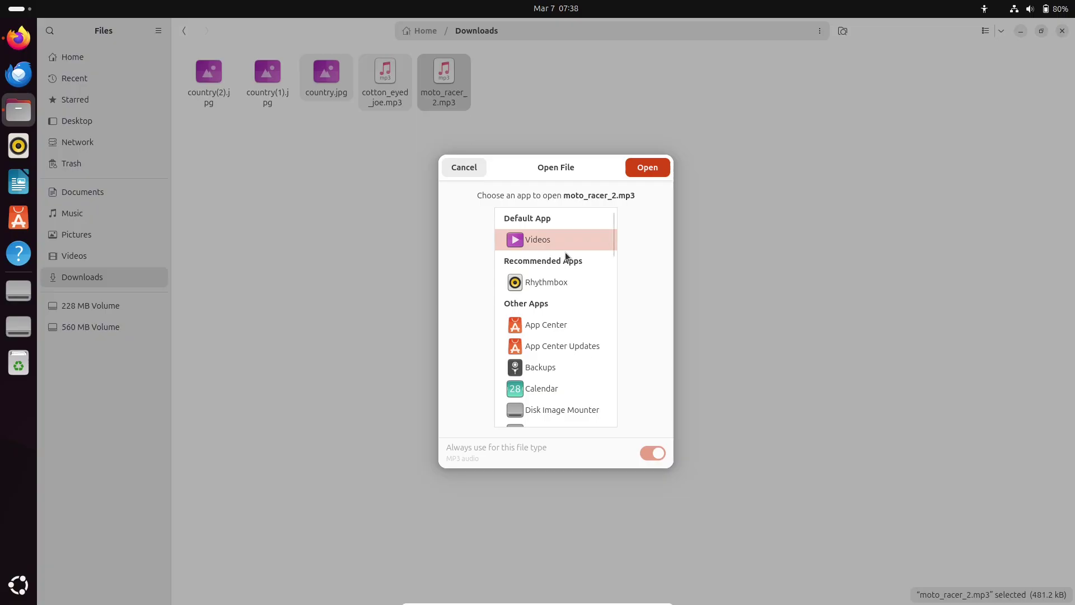
scroll(559, 257, "down", 15)
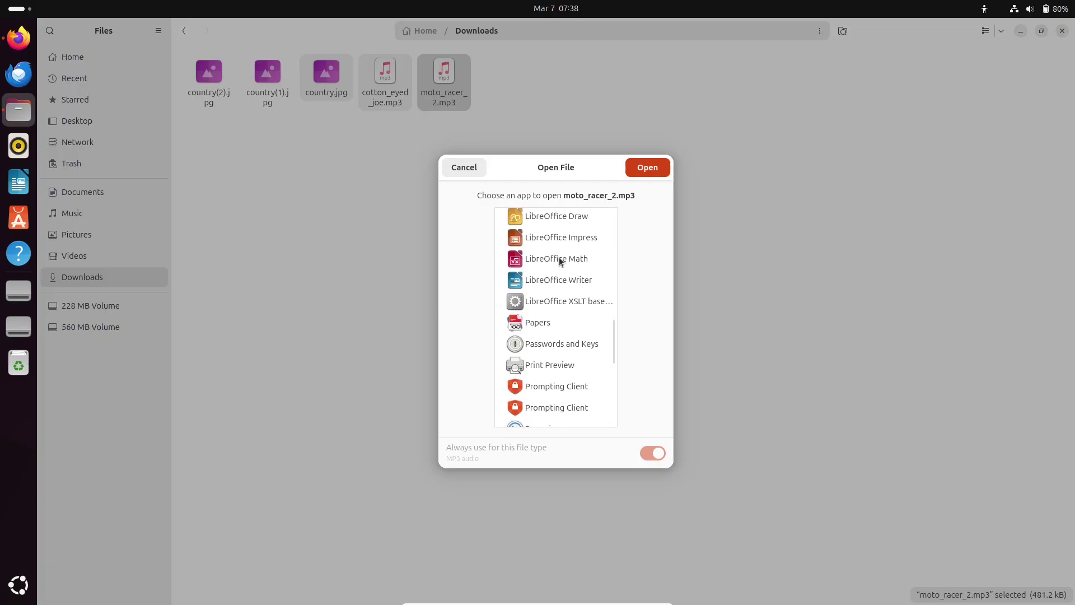
scroll(559, 259, "down", 10)
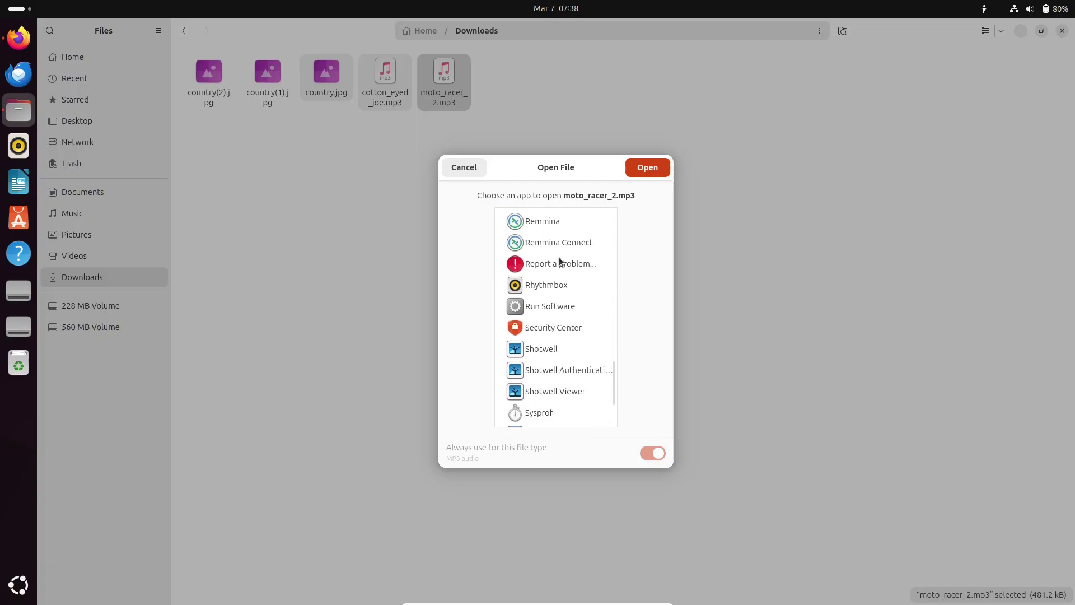
left_click(464, 167)
left_click(1061, 31)
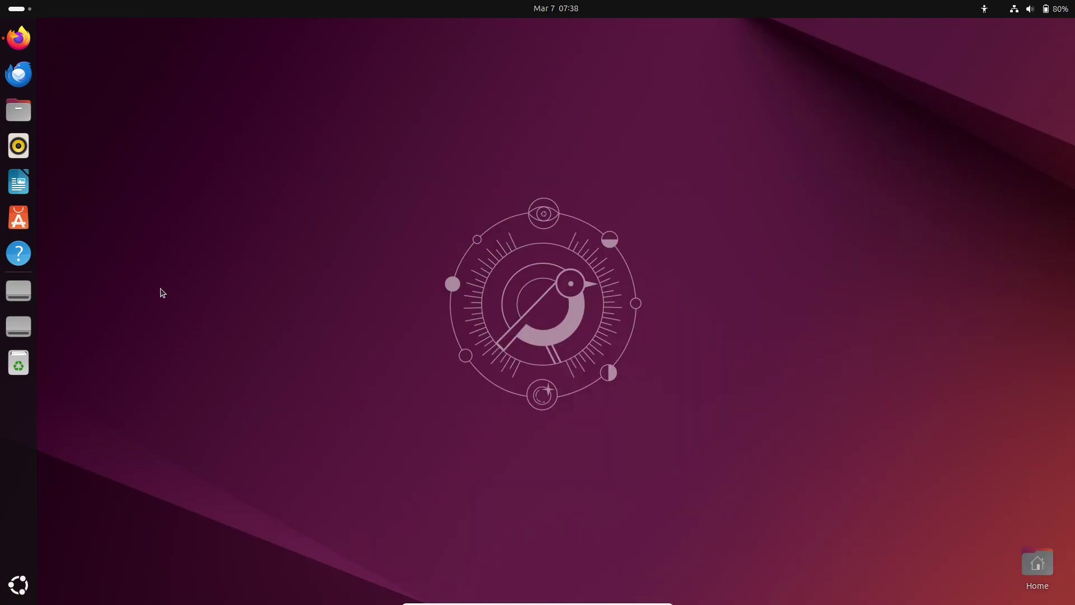
Step: Maximize Firefox and switch from the Flathub page to the GNOME OS Nightly tab
left_click(18, 37)
left_click(729, 30)
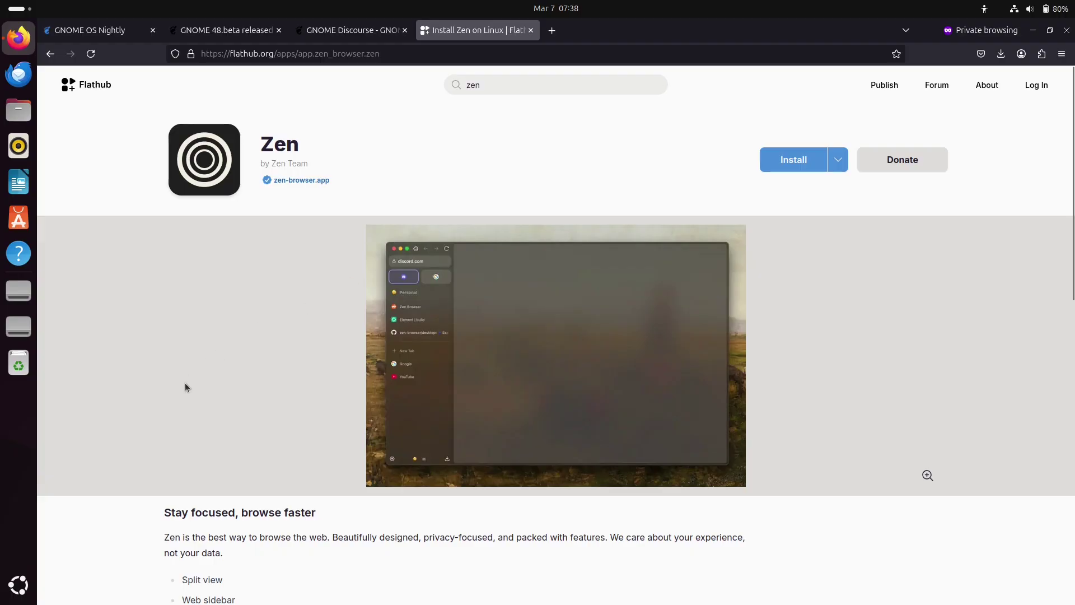
scroll(185, 386, "down", 8)
scroll(184, 386, "up", 9)
left_click(101, 34)
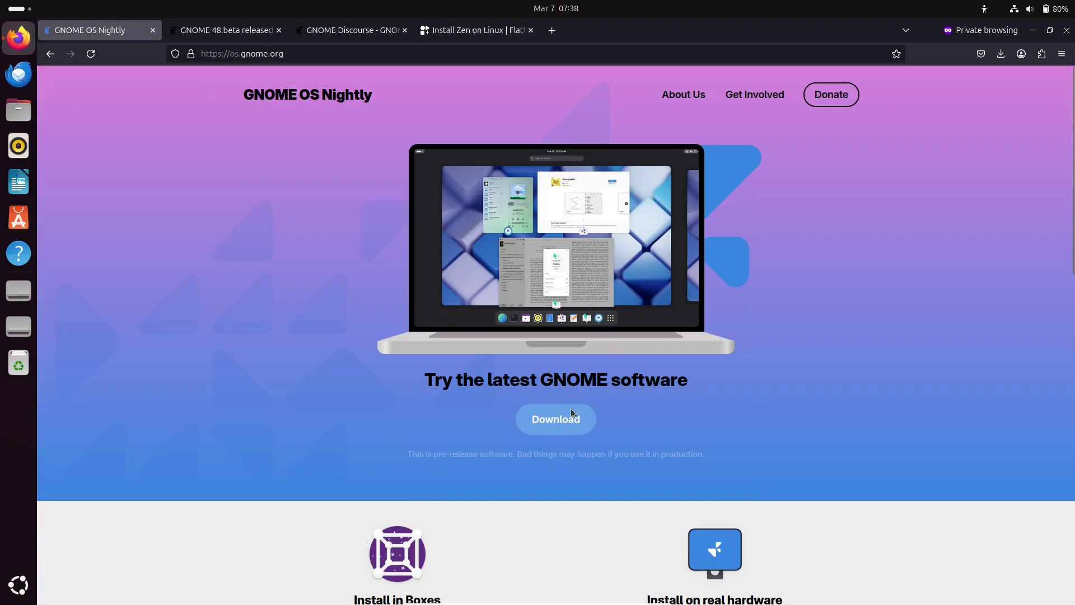
Step: Minimize Firefox, launch Settings from the app grid, and go to Displays then Color Management
left_click(1033, 30)
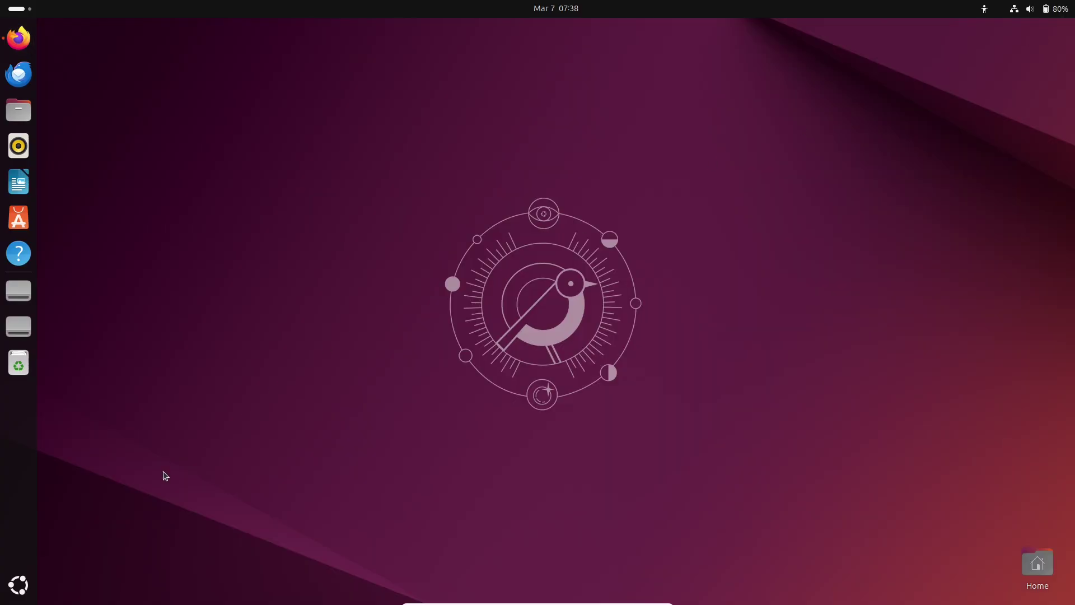
left_click(20, 597)
left_click(502, 399)
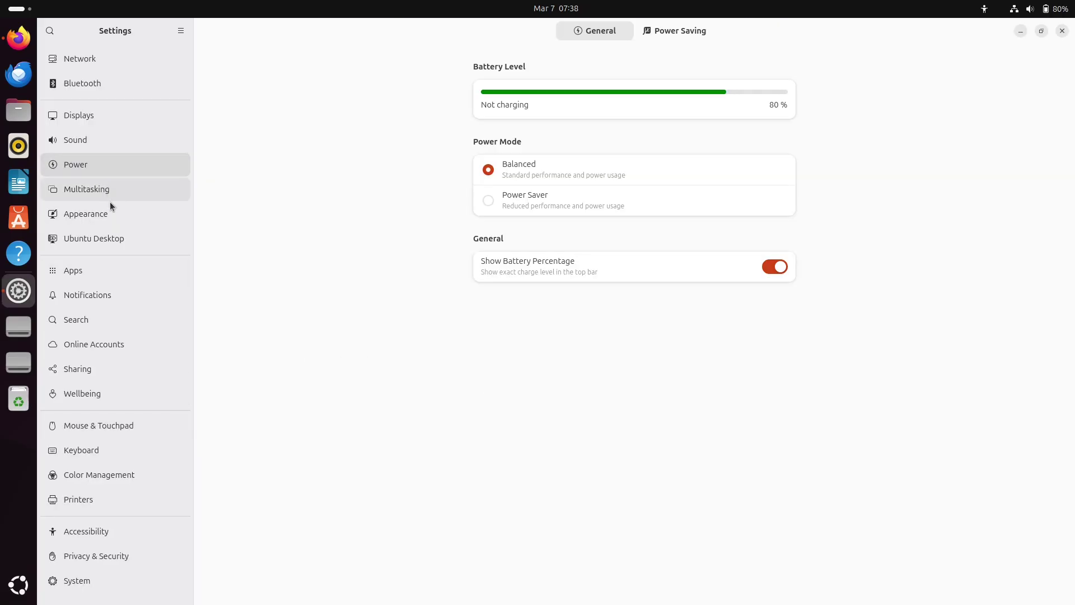
left_click(99, 115)
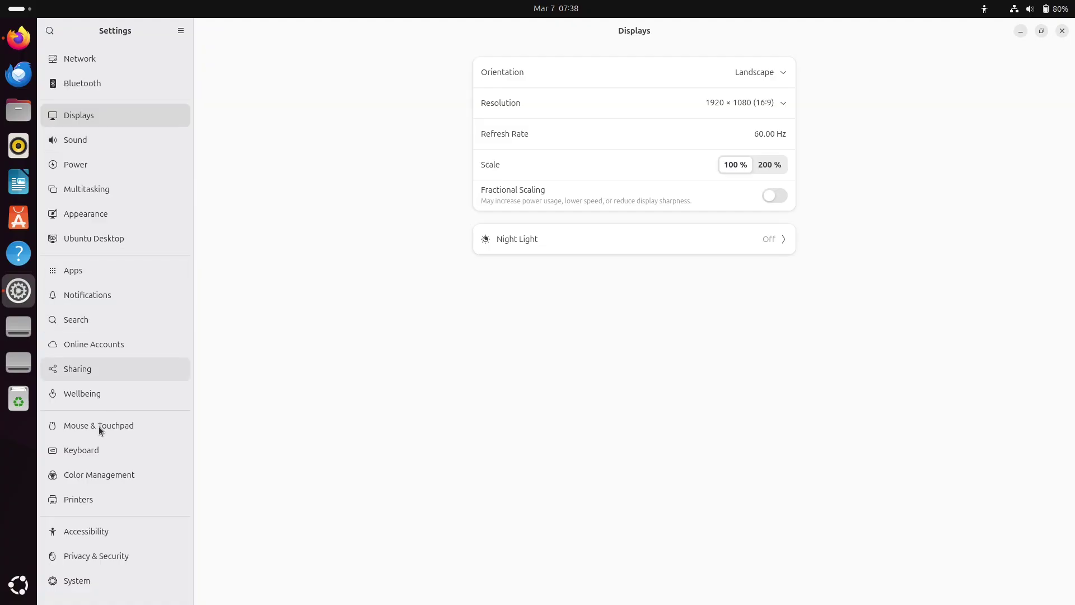
left_click(102, 480)
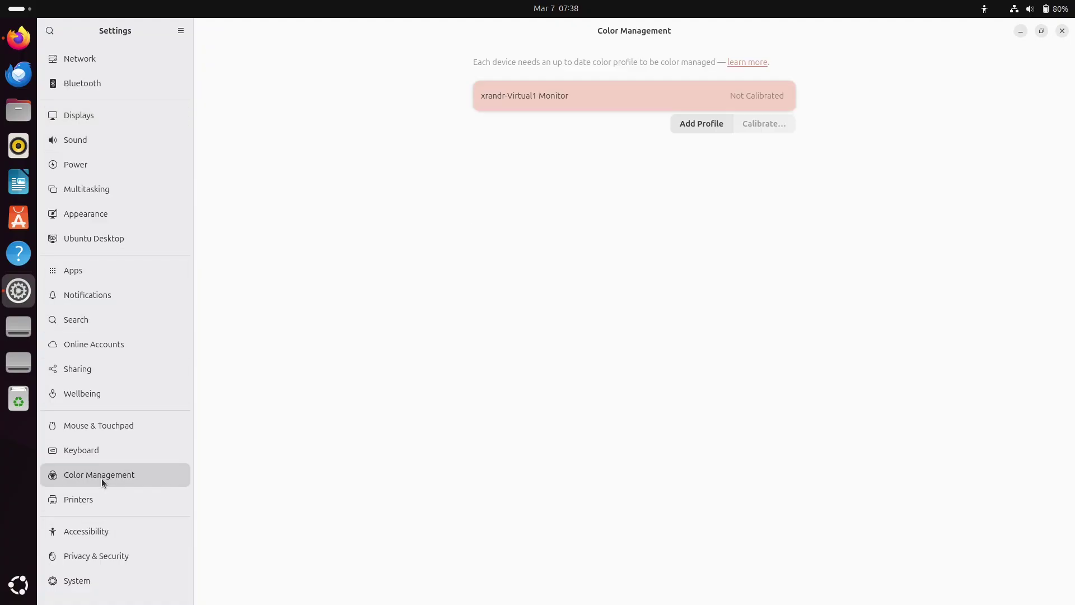
Step: Browse the Add Profile list for the monitor, close it unused, and return to Displays
left_click(709, 123)
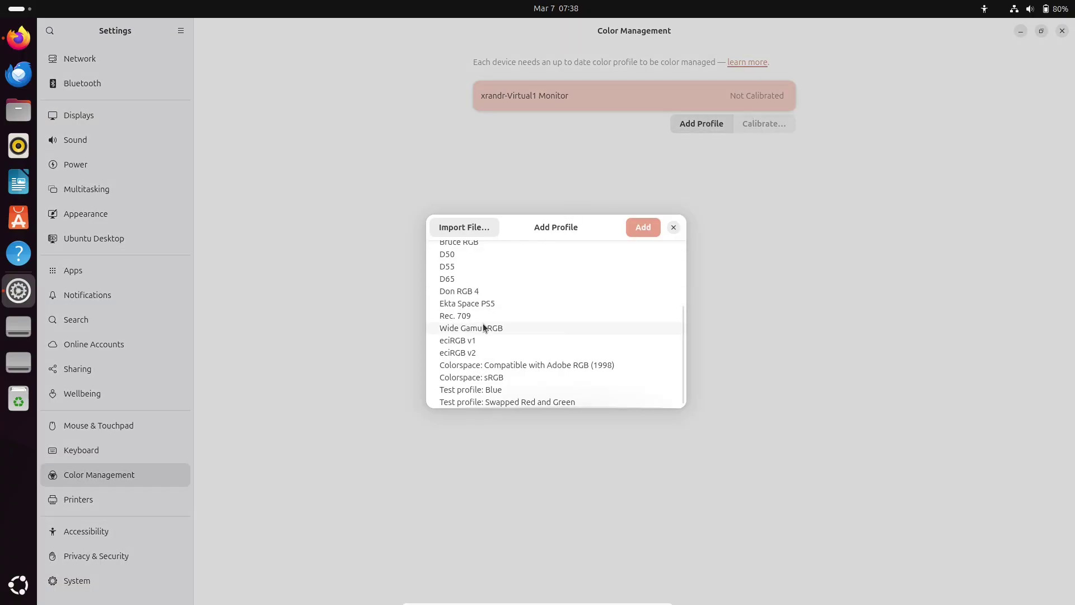
scroll(485, 328, "up", 4)
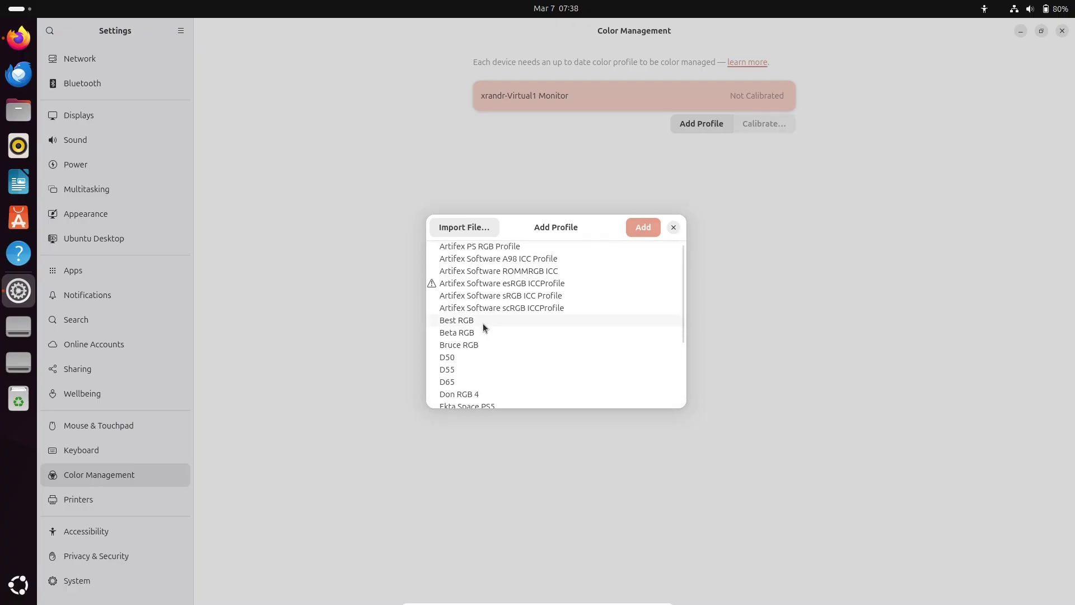
left_click(673, 226)
left_click(140, 117)
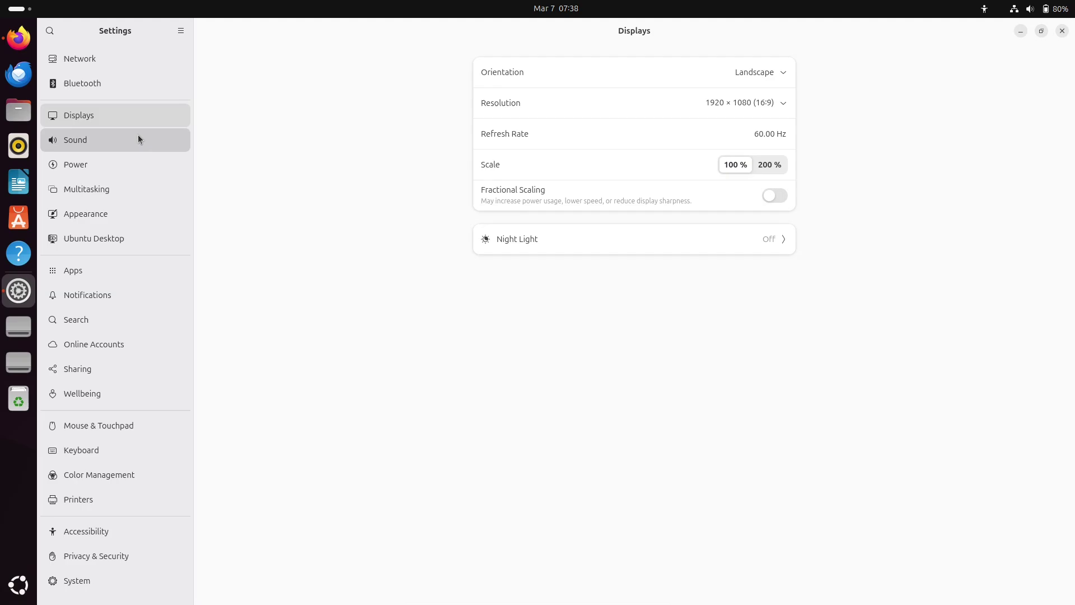
Step: Step through Sound, Power and Multitasking to Appearance, scrolling to its background wallpapers
left_click(138, 138)
left_click(136, 167)
left_click(135, 187)
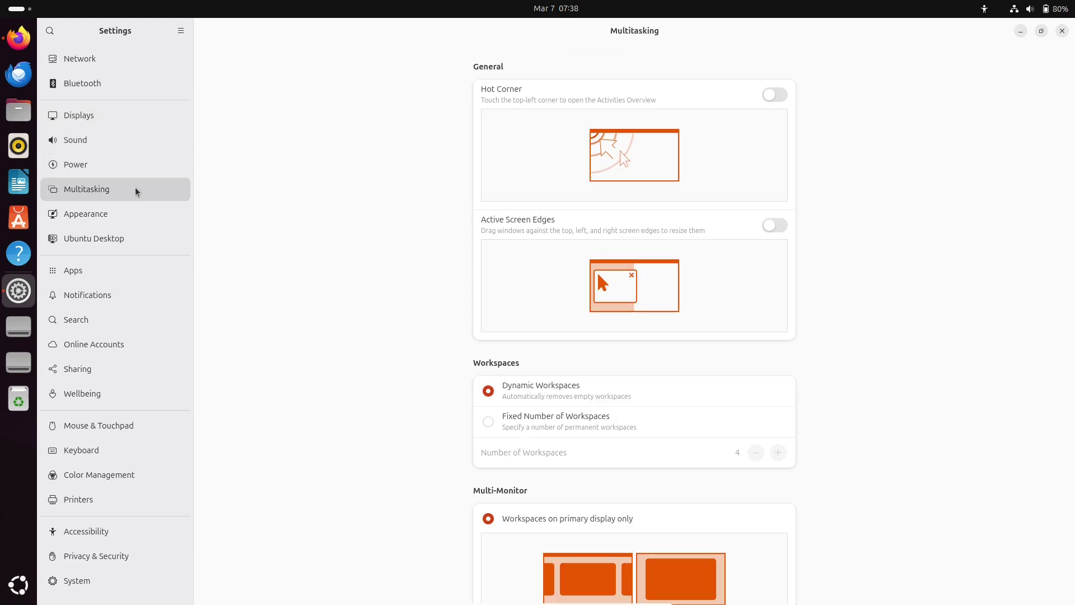
scroll(269, 284, "down", 5)
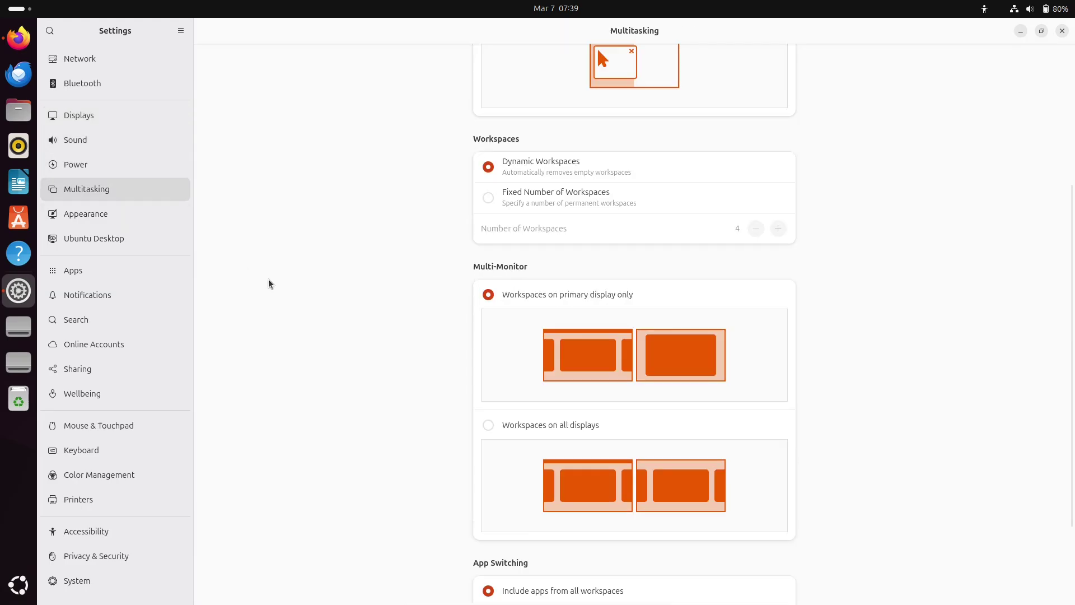
left_click(134, 212)
scroll(280, 304, "down", 2)
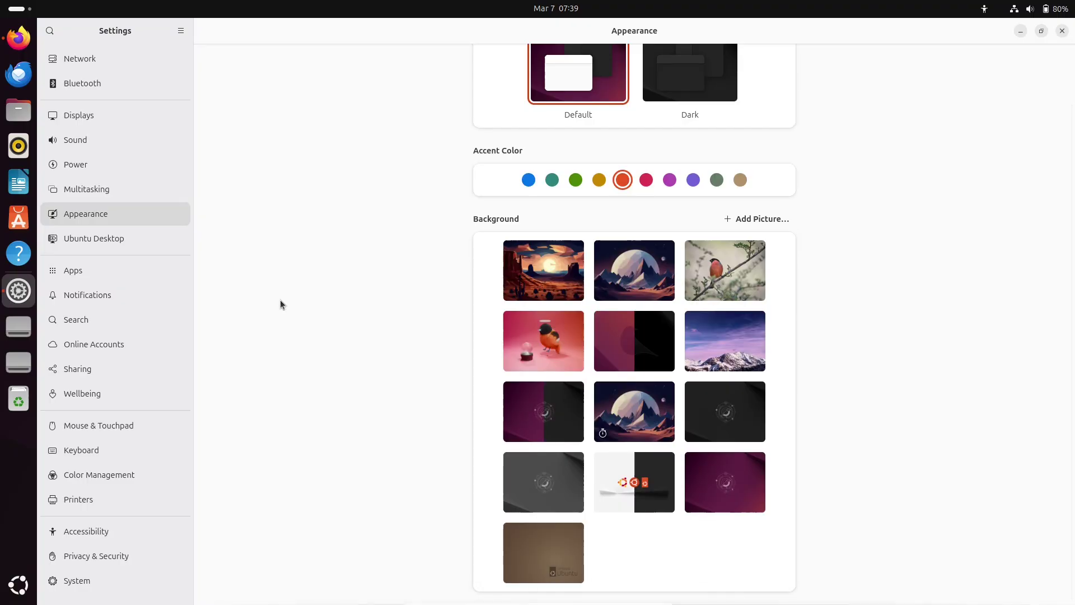
Step: View the System > About page and its full System Details
left_click(135, 582)
left_click(592, 226)
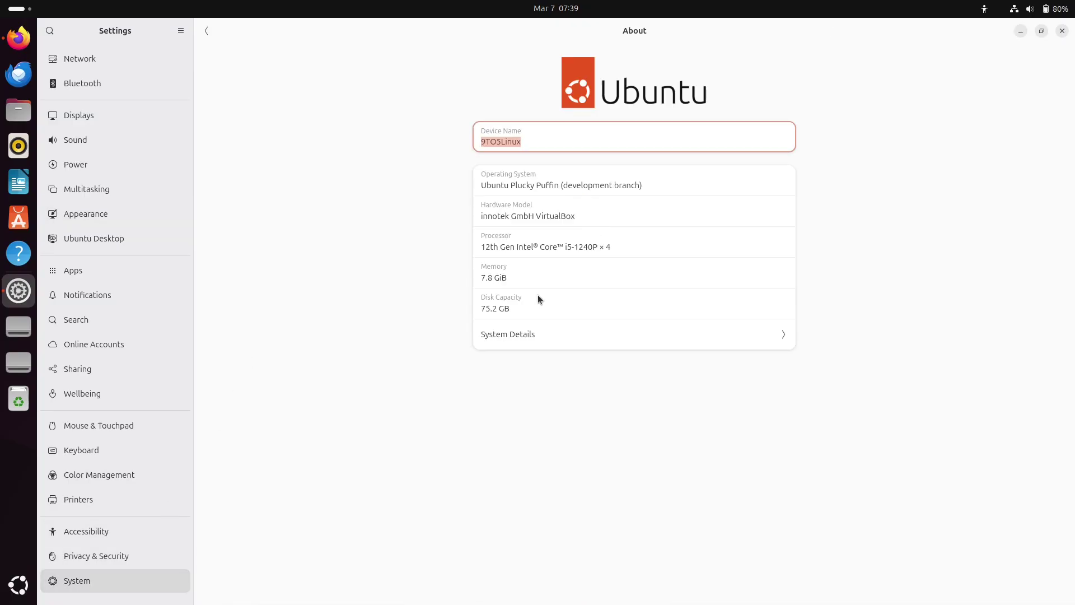
left_click(529, 332)
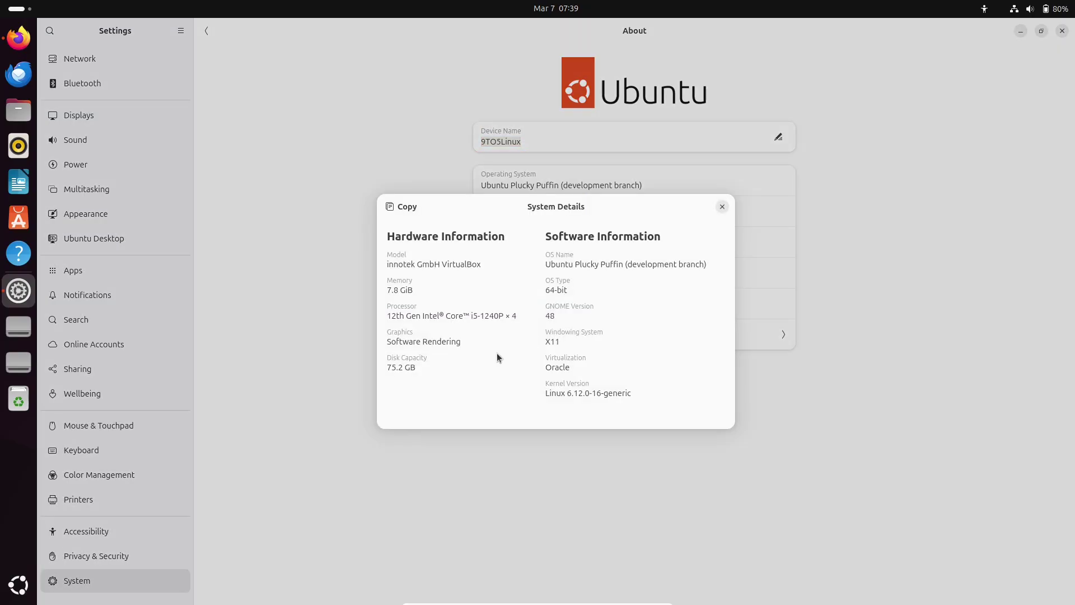
left_click(722, 209)
Step: Visit Privacy, Accessibility, Mouse & Touchpad (set Natural scrolling) and Wellbeing, then close Settings
left_click(131, 563)
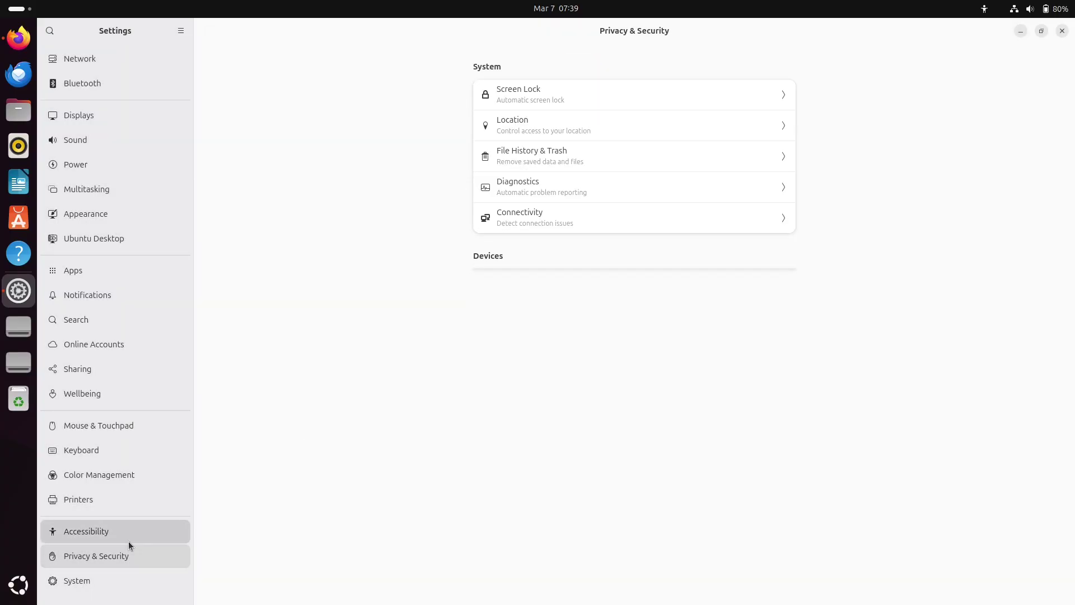
left_click(128, 540)
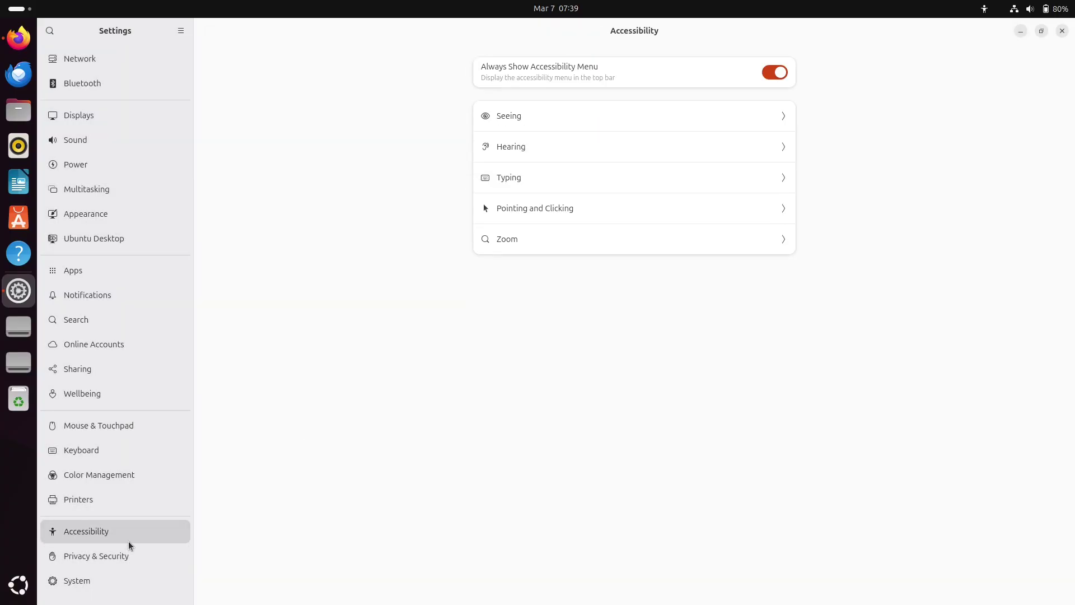
left_click(128, 429)
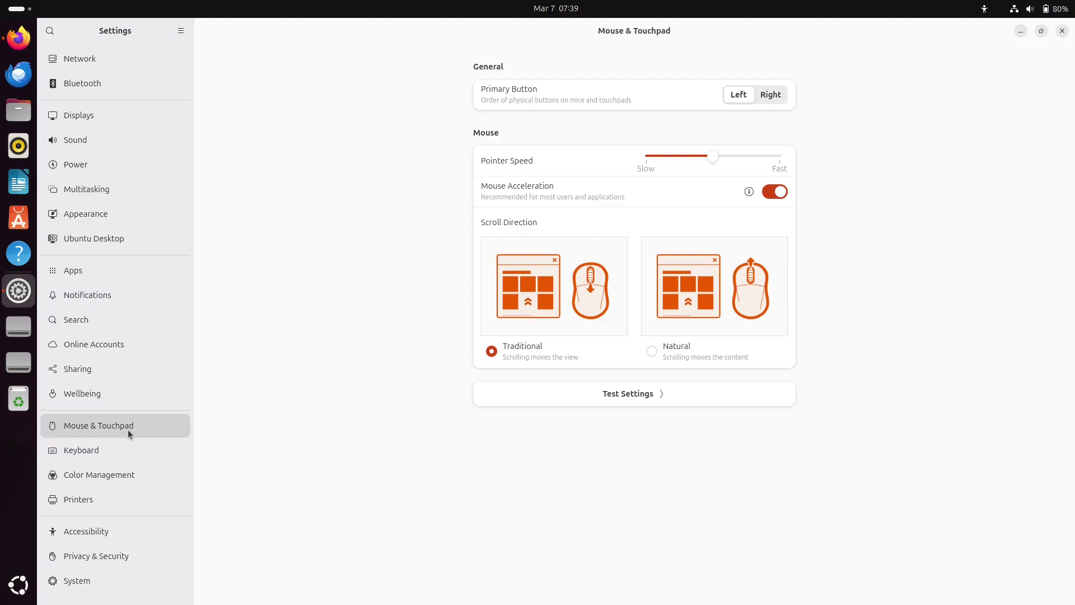
left_click(652, 351)
left_click(128, 392)
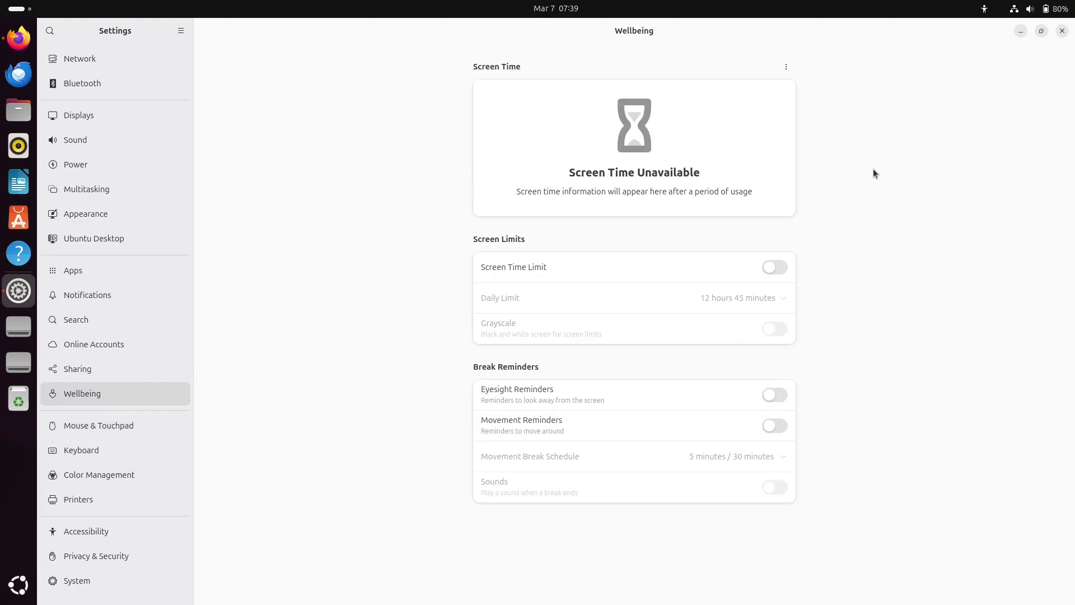
left_click(1061, 31)
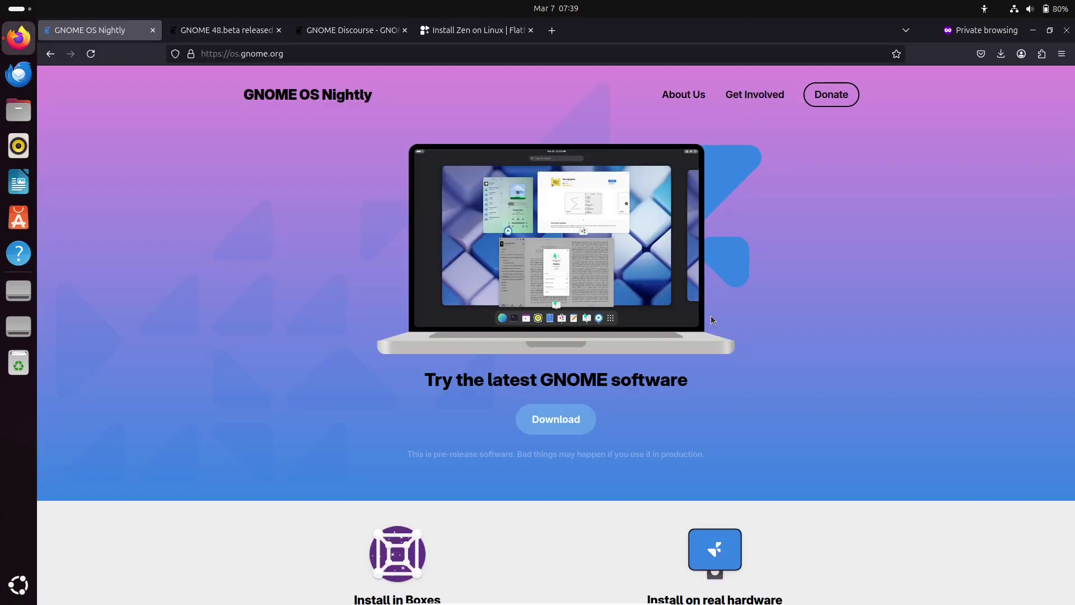
Step: Scroll through the GNOME OS Nightly and GNOME 48.beta released pages
scroll(712, 320, "down", 10)
scroll(712, 320, "down", 3)
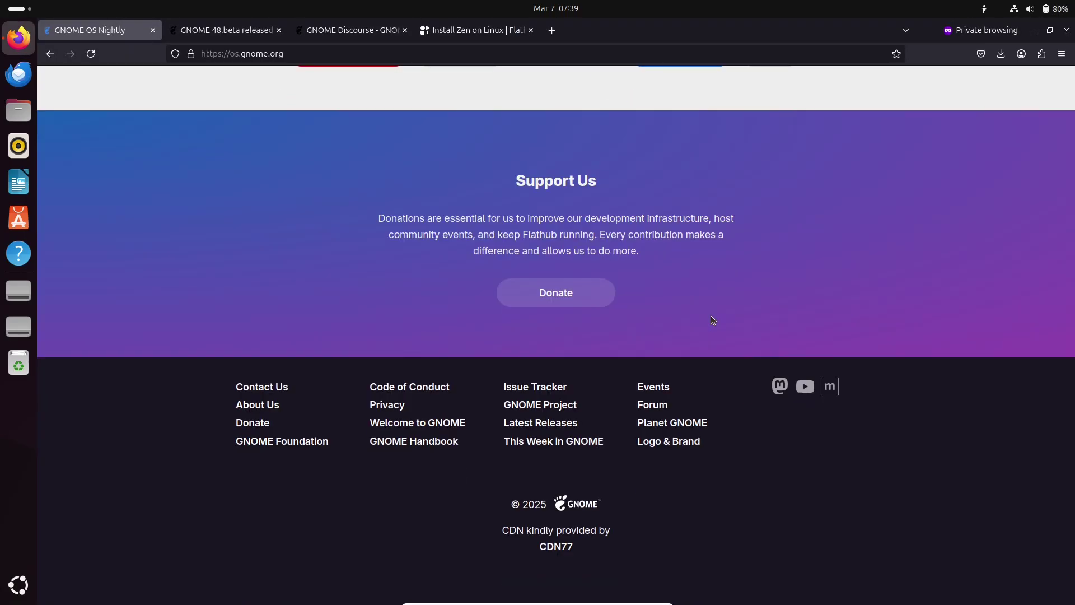
scroll(712, 320, "up", 13)
left_click(226, 30)
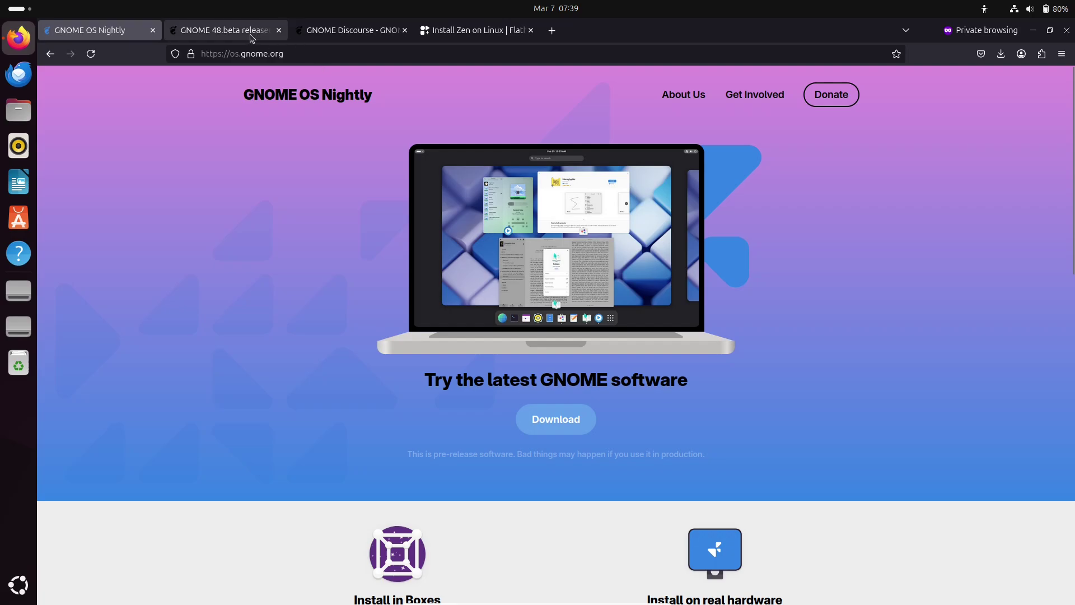
scroll(592, 294, "down", 5)
scroll(592, 295, "down", 4)
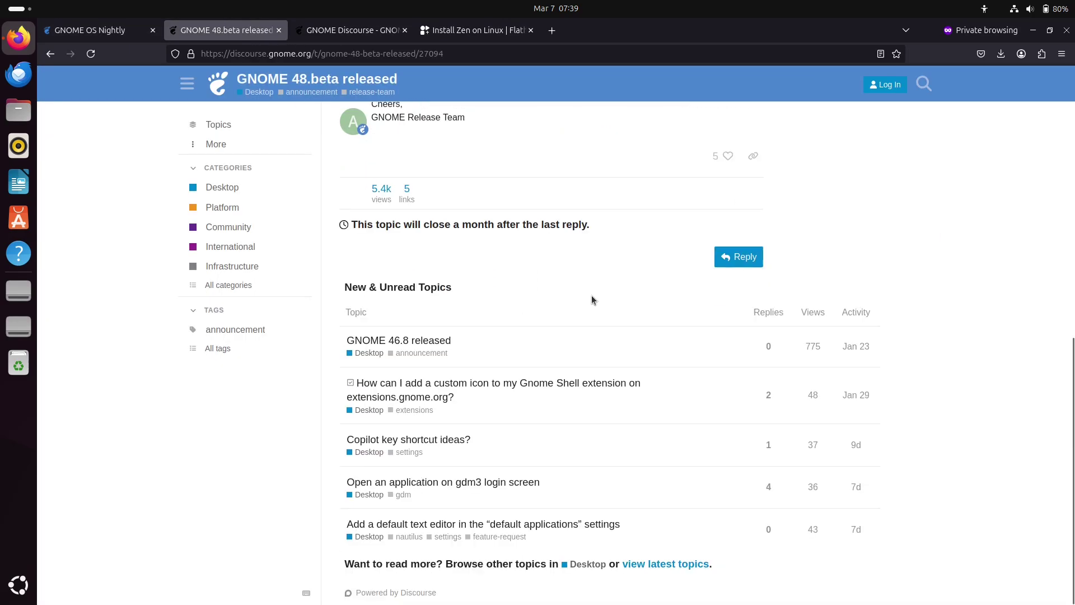
Step: Look over the GNOME Discourse and Zen Flathub tabs, then close Firefox
key("ctrl+Tab")
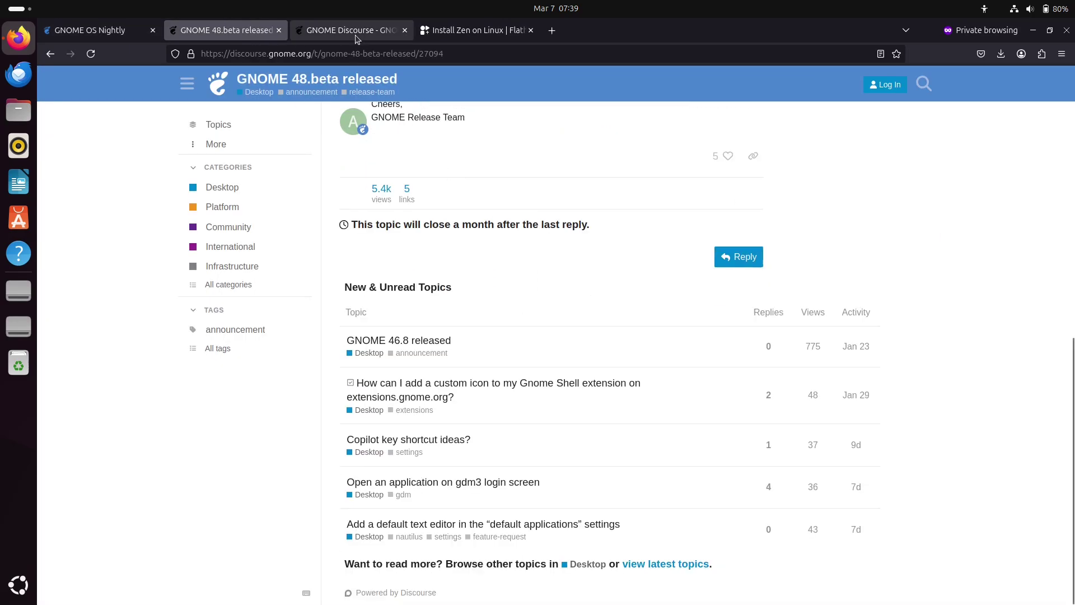
scroll(512, 306, "down", 8)
left_click(472, 34)
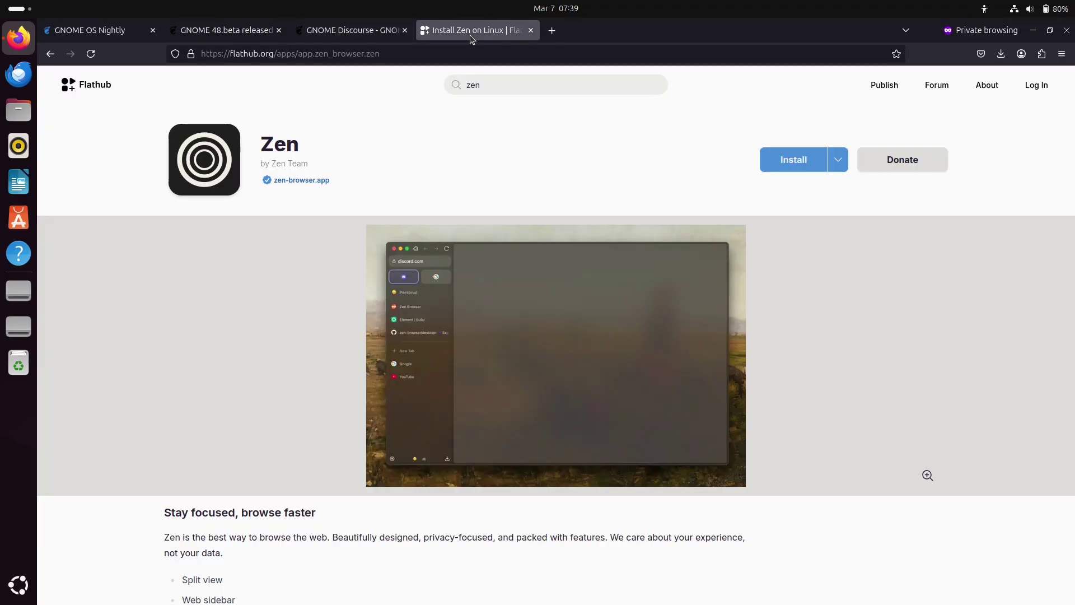
scroll(521, 347, "down", 7)
scroll(595, 303, "up", 7)
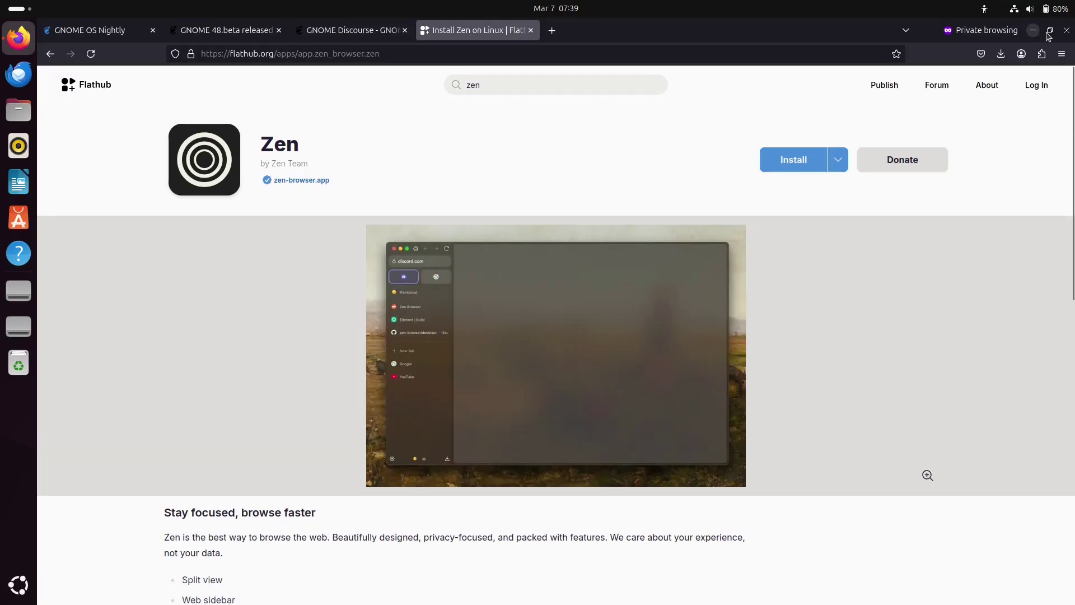
left_click(1067, 33)
Step: Check the empty Documents folder in Files, then close Files
right_click(350, 221)
left_click(778, 424)
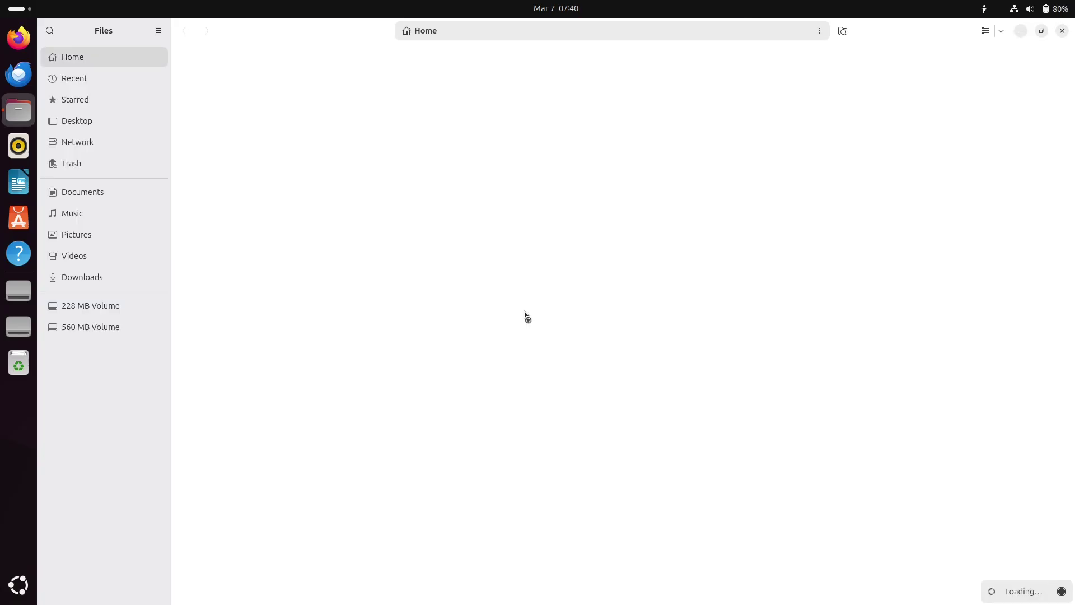
left_click(105, 192)
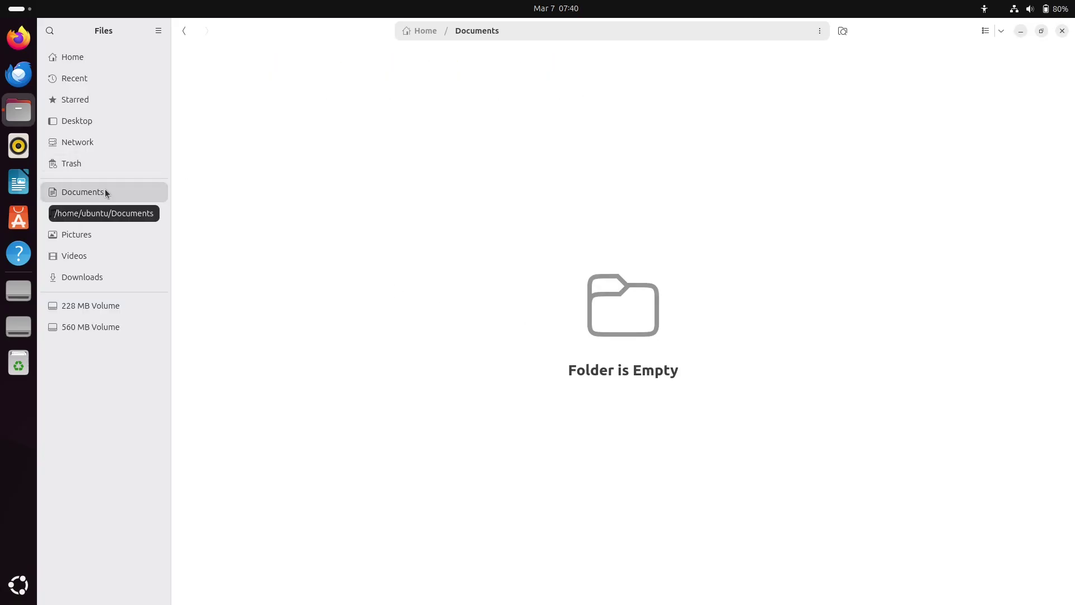
left_click(1062, 31)
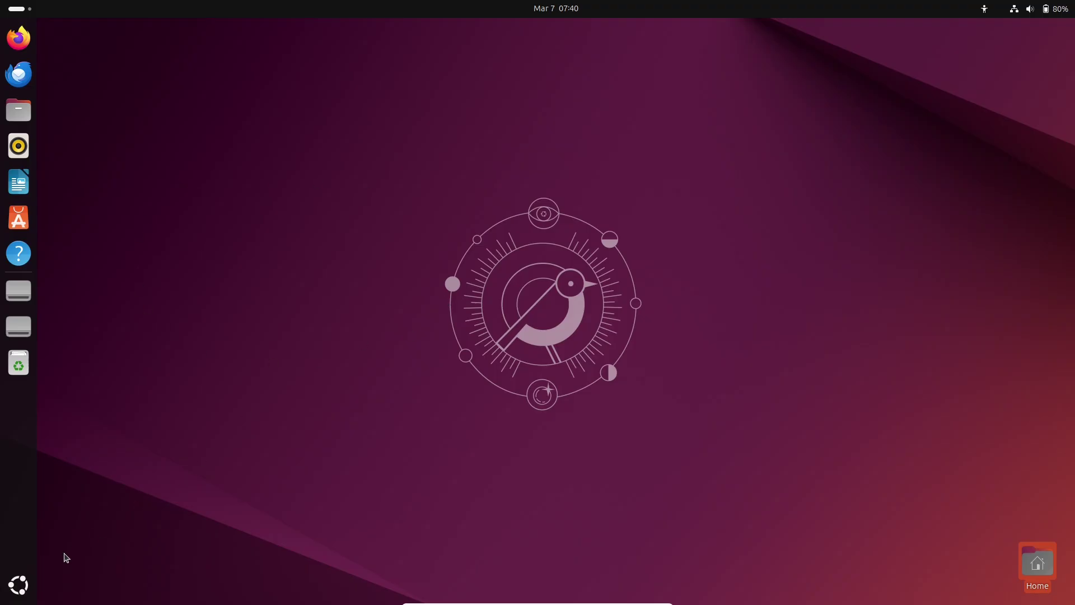
Step: Show the app grid and expand Power Off in the system menu
left_click(18, 585)
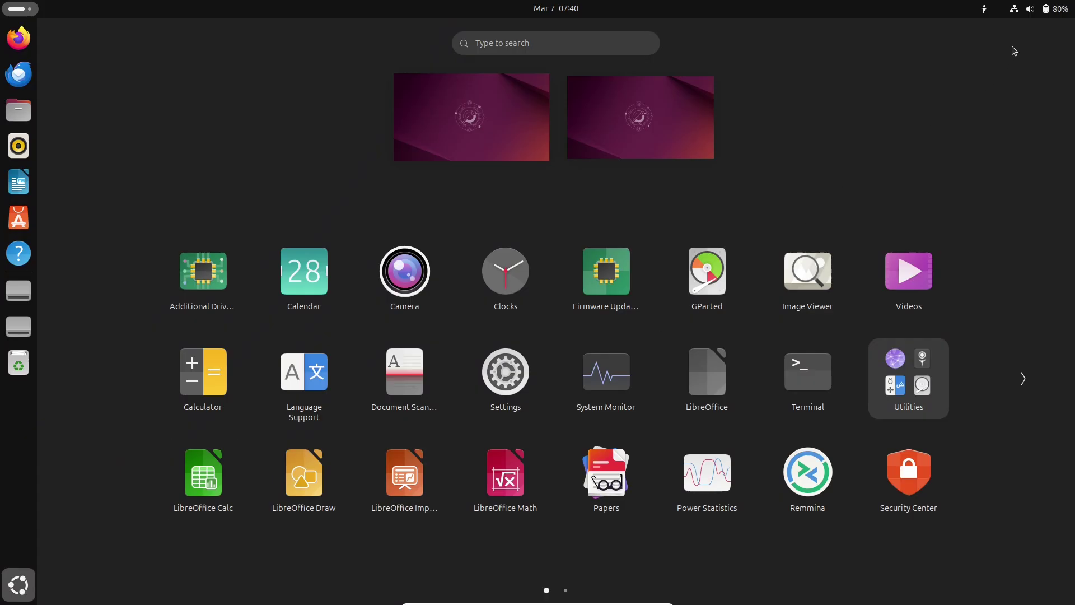
left_click(1033, 9)
left_click(1050, 43)
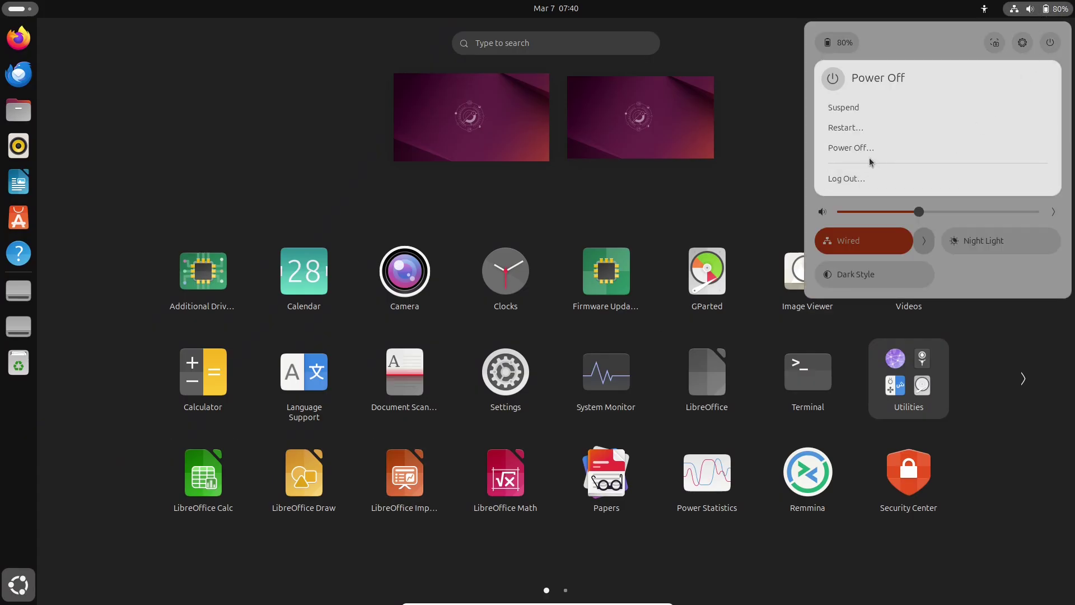